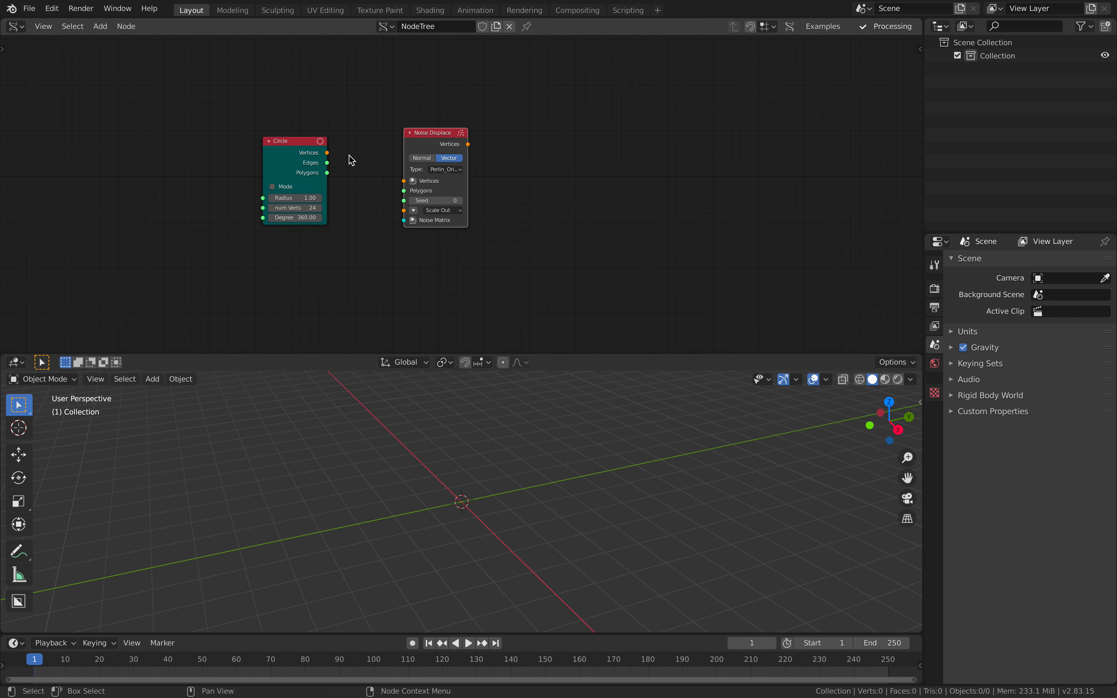
Link the Circle's Vertices to the Noise Displace node and attach a Temporal Viewer to the displaced vertices
{"action": "left_click_drag", "start_coordinate": [327, 152], "coordinate": [488, 182]}
{"action": "left_click", "coordinate": [450, 133], "text": "ctrl+shift"}
{"action": "left_click_drag", "start_coordinate": [316, 140], "coordinate": [293, 158]}
{"action": "left_click_drag", "start_coordinate": [598, 108], "coordinate": [646, 157]}
{"action": "left_click_drag", "start_coordinate": [554, 105], "coordinate": [602, 184]}
Link the Circle's Edges to the Temporal Viewer's edges input and move the Noise Displace node higher
{"action": "left_click_drag", "start_coordinate": [305, 181], "coordinate": [581, 172]}
{"action": "left_click_drag", "start_coordinate": [441, 132], "coordinate": [400, 77]}
{"action": "scroll", "coordinate": [548, 426], "scroll_direction": "up", "scroll_amount": 3}
{"action": "middle_click_drag", "start_coordinate": [517, 448], "coordinate": [452, 450]}
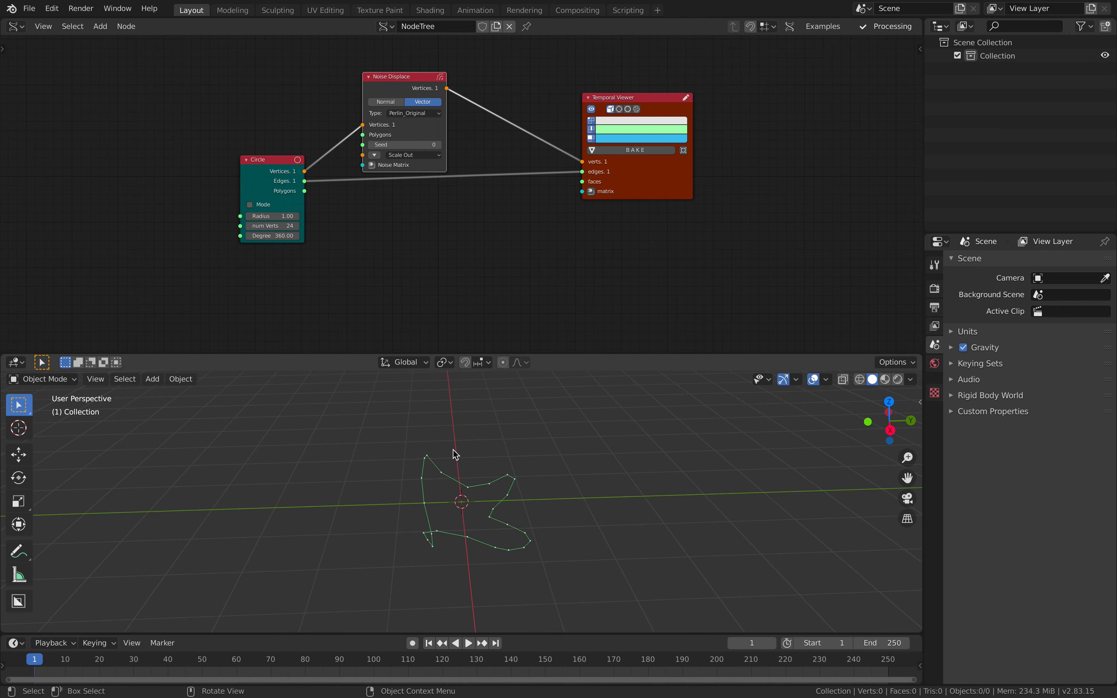
Expand the Noise Displace node's Scale Out vector and set its Z value to 0
{"action": "left_click", "coordinate": [374, 155]}
{"action": "type", "text": "0"}
{"action": "key", "text": "Return"}
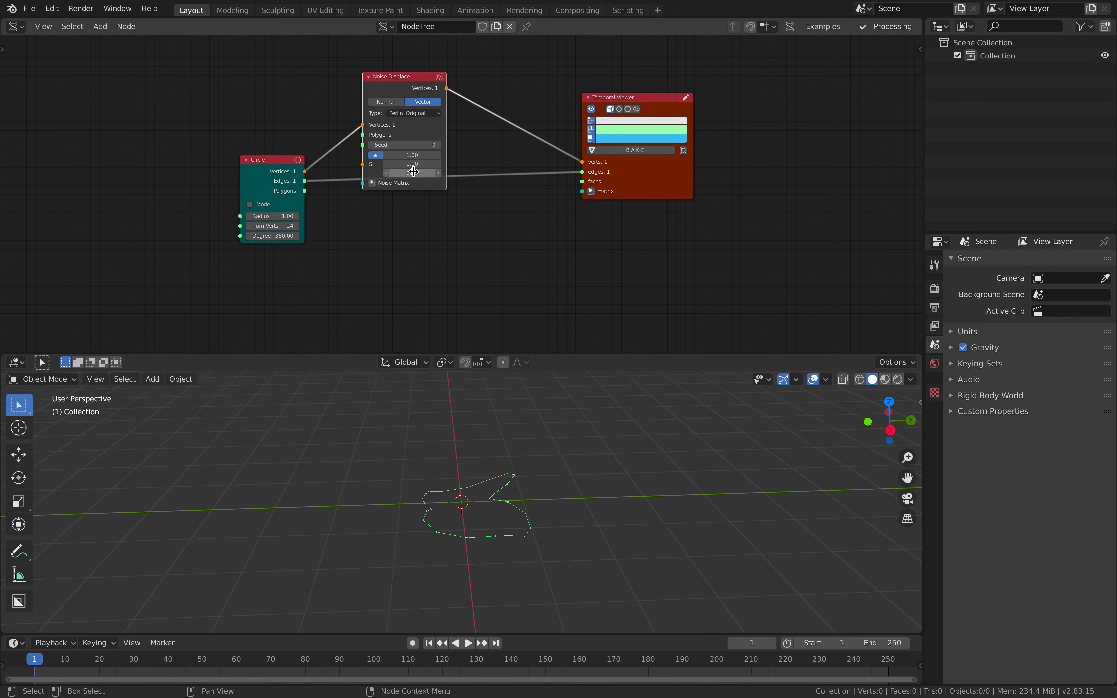
{"action": "middle_click_drag", "start_coordinate": [519, 485], "coordinate": [645, 532]}
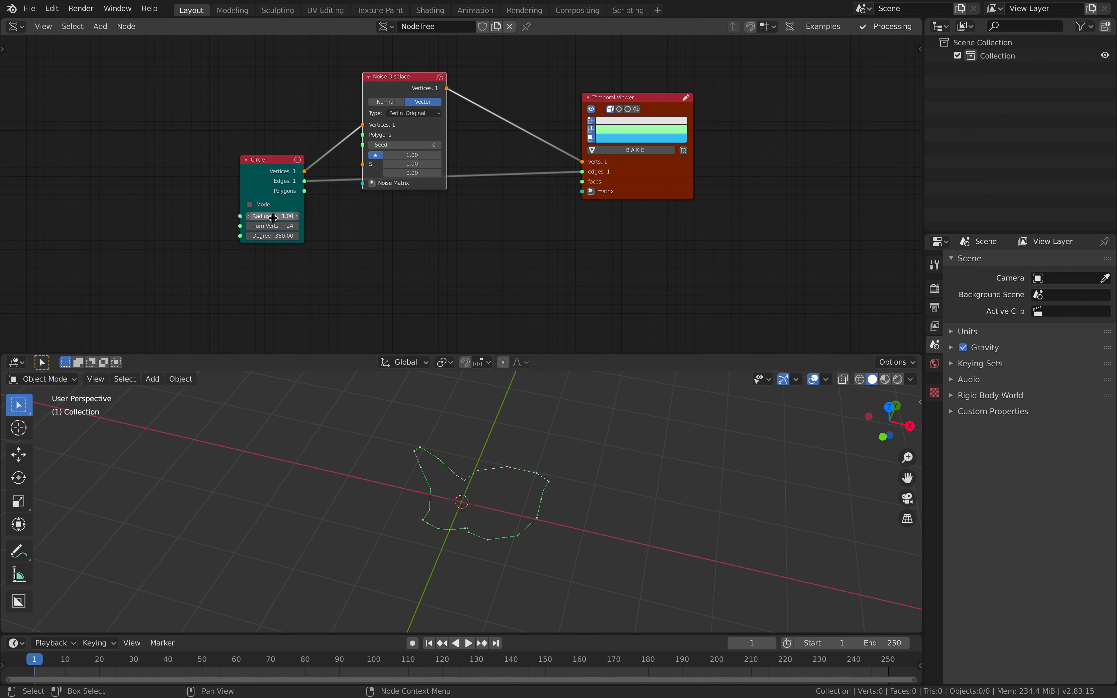
Set the Circle's Radius to 1.24 and the Noise Displace Seed to 32
{"action": "left_click_drag", "start_coordinate": [273, 217], "coordinate": [295, 218]}
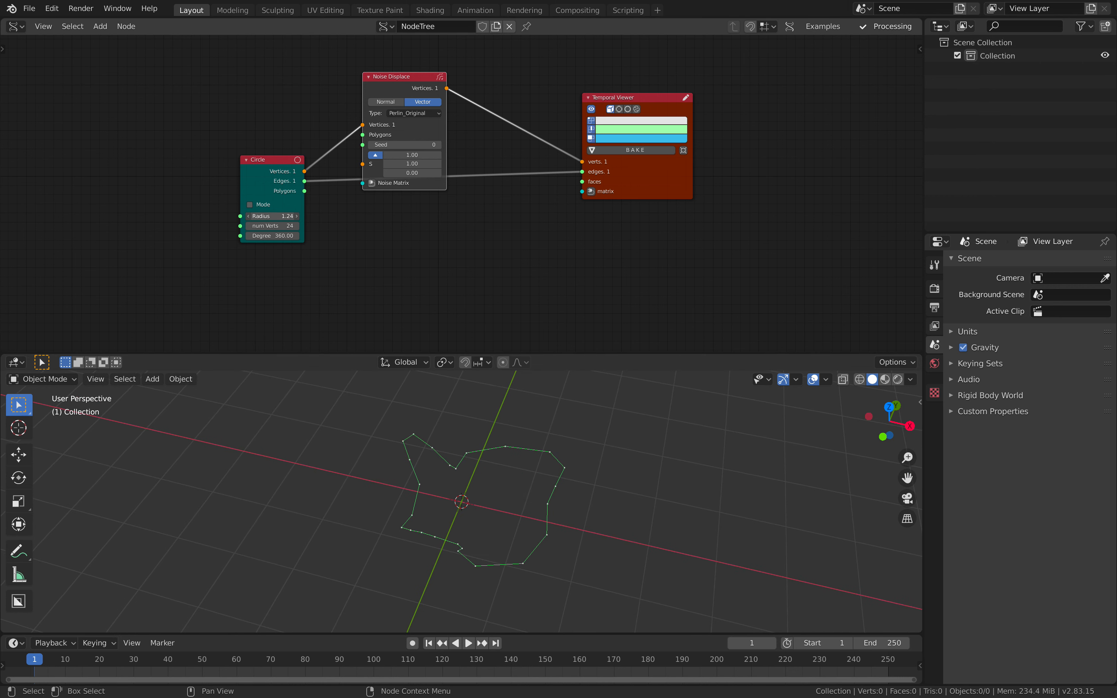
{"action": "middle_click_drag", "start_coordinate": [474, 472], "coordinate": [467, 476]}
{"action": "left_click_drag", "start_coordinate": [411, 146], "coordinate": [512, 251]}
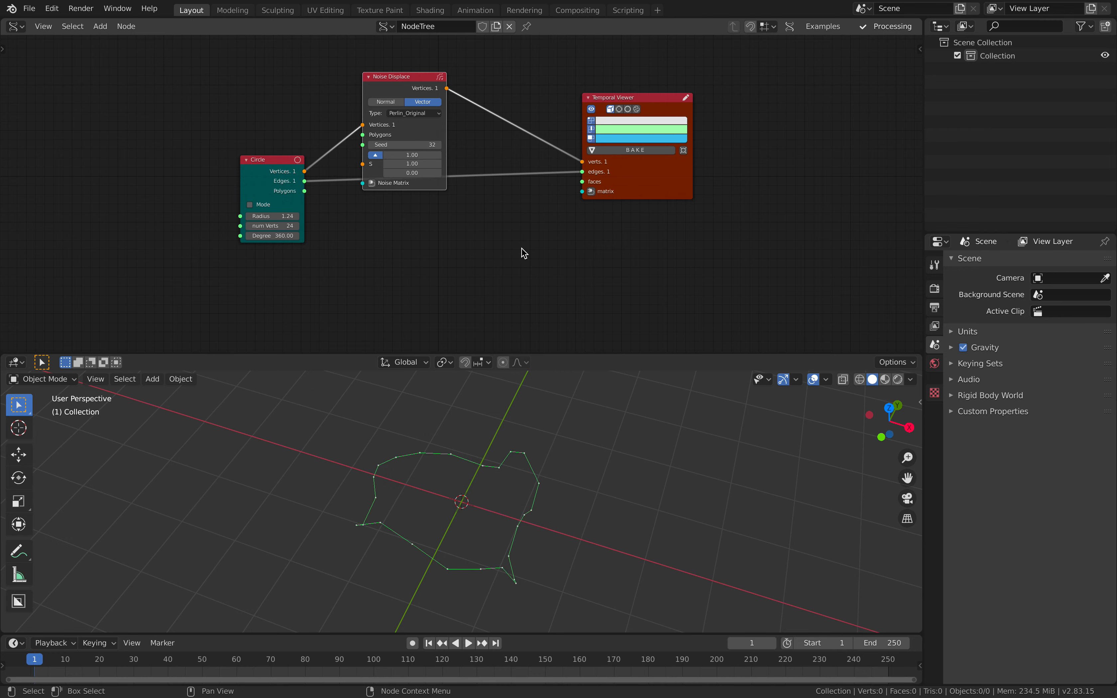
Save the project on the Desktop as beads_001
{"action": "key", "text": "super+s"}
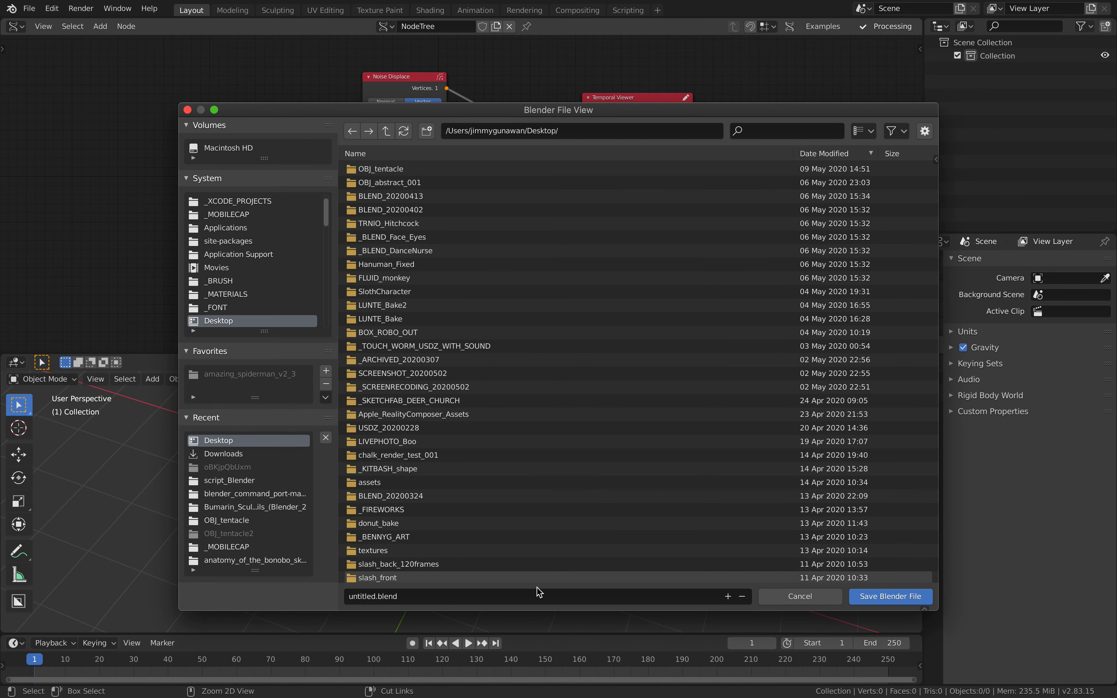
{"action": "left_click", "coordinate": [380, 596]}
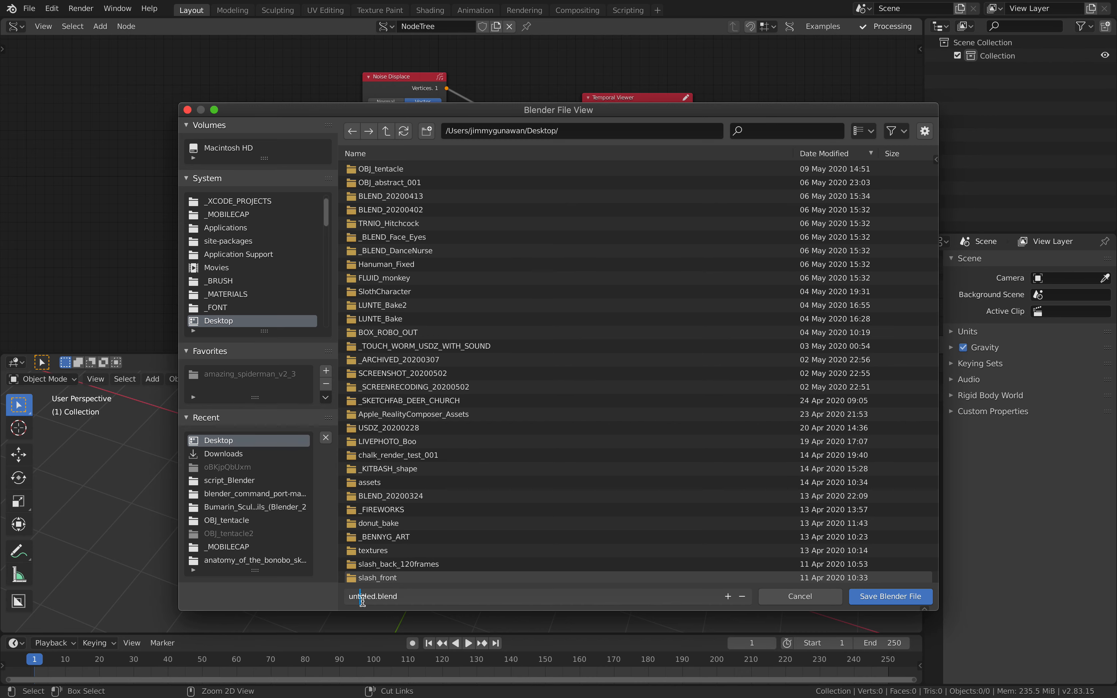
{"action": "type", "text": "beads_001"}
{"action": "left_click", "coordinate": [891, 596]}
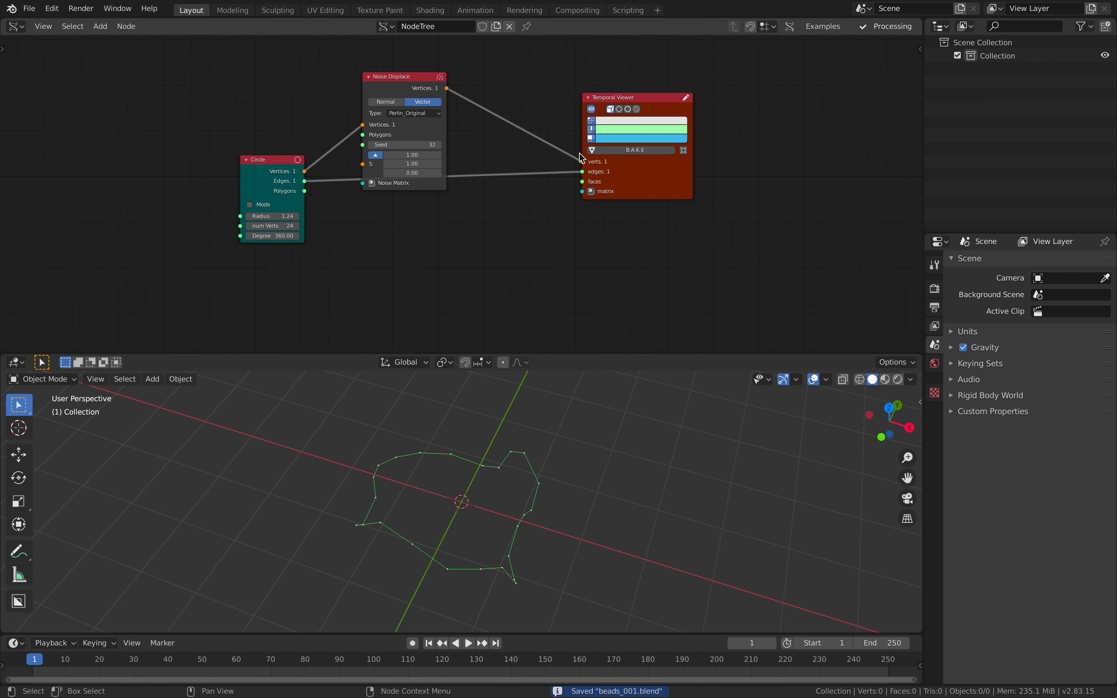
Reposition the Noise Displace and Temporal Viewer nodes in the node tree and save the file
{"action": "middle_click_drag", "start_coordinate": [580, 153], "coordinate": [556, 154]}
{"action": "left_click_drag", "start_coordinate": [387, 92], "coordinate": [386, 73]}
{"action": "left_click_drag", "start_coordinate": [599, 184], "coordinate": [564, 197]}
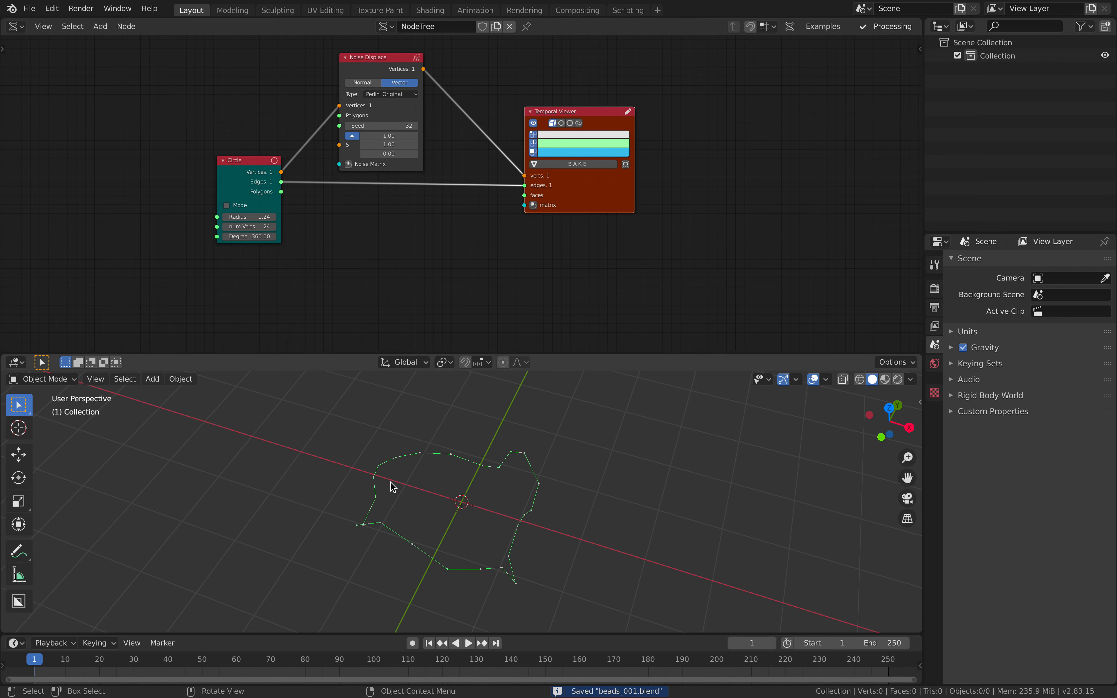
{"action": "middle_click_drag", "start_coordinate": [309, 508], "coordinate": [422, 468]}
{"action": "left_click", "coordinate": [617, 235]}
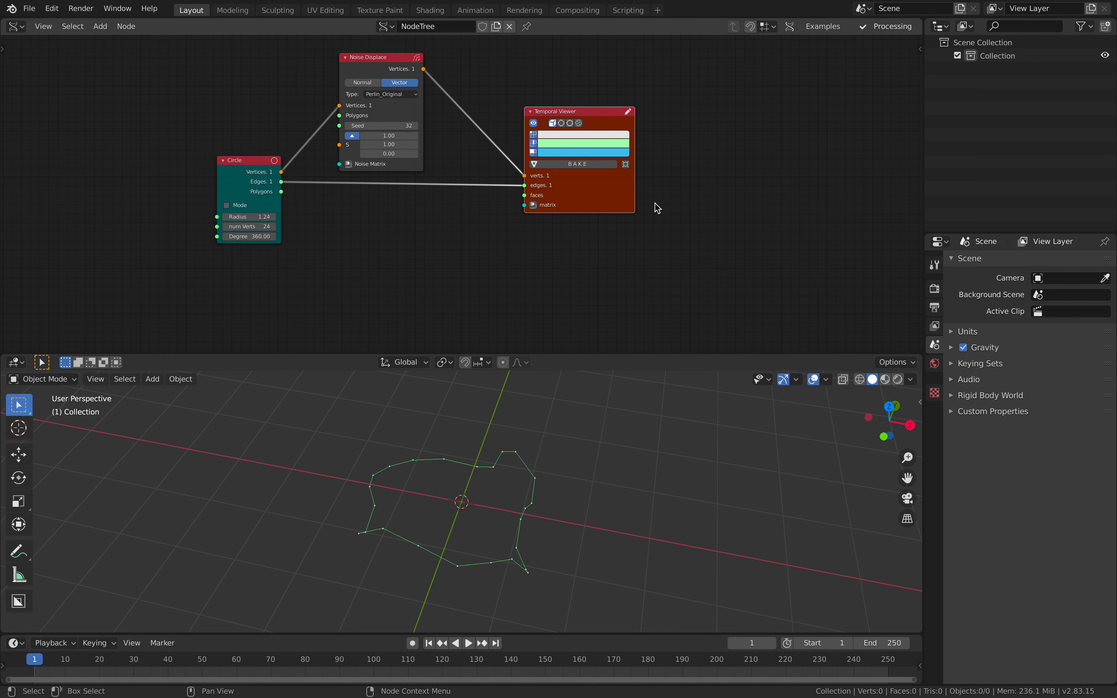
{"action": "key", "text": "ctrl+s"}
{"action": "middle_click_drag", "start_coordinate": [655, 217], "coordinate": [589, 240]}
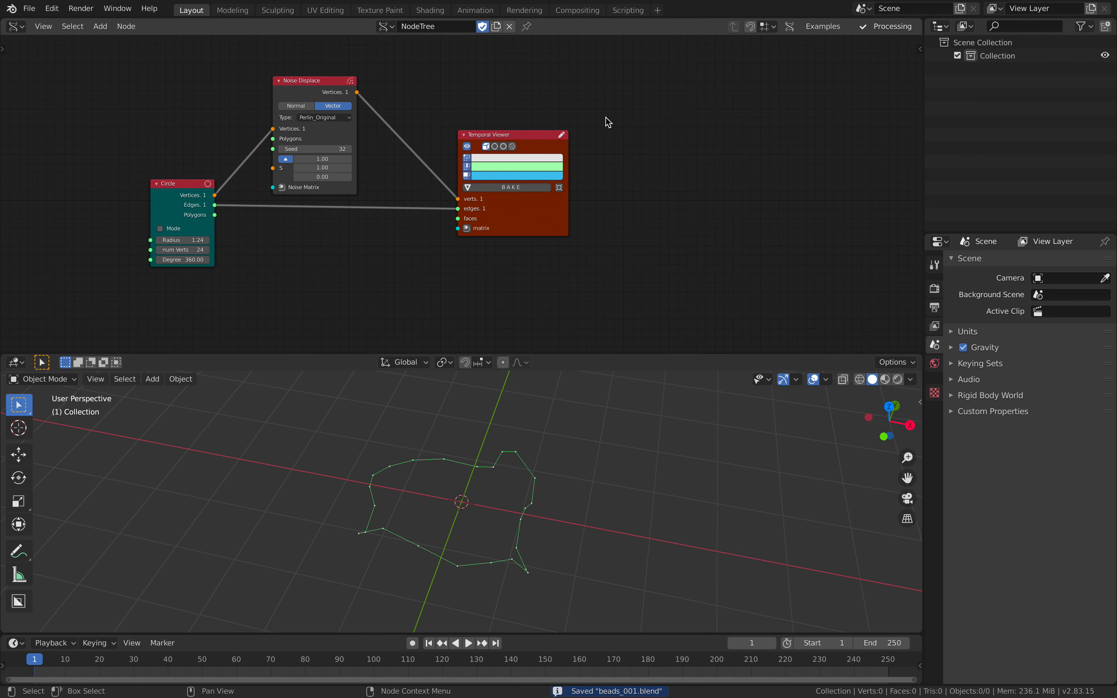
Find and add a Duplicate objects along edge node beside the Temporal Viewer
{"action": "key", "text": "alt+space"}
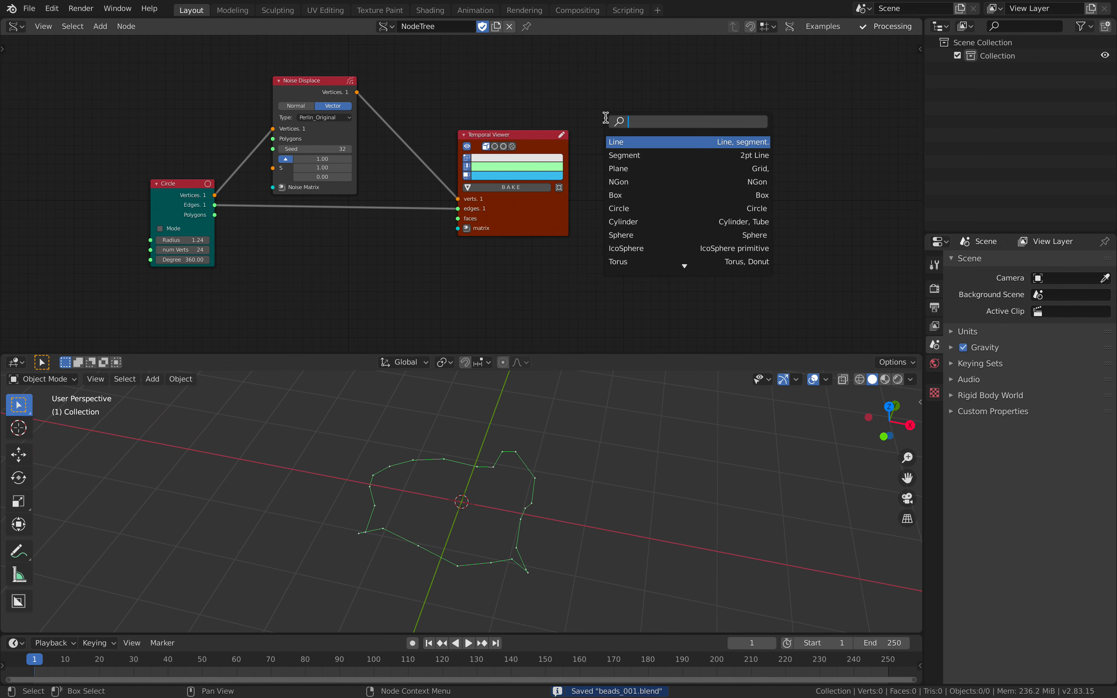
{"action": "type", "text": "along"}
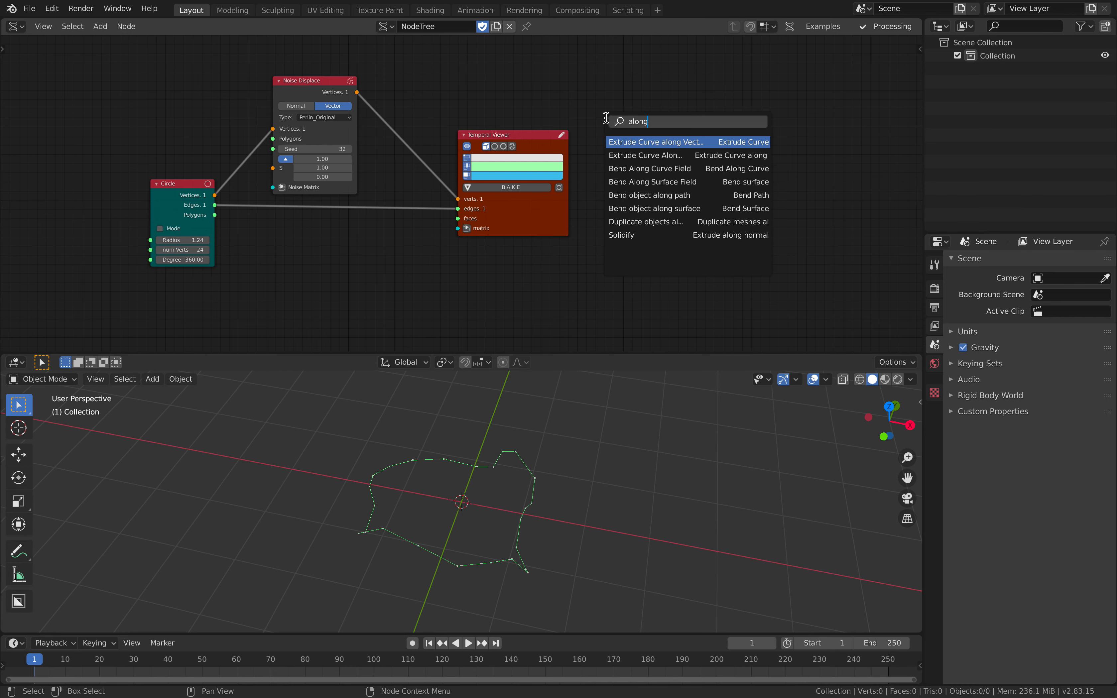
{"action": "left_click", "coordinate": [663, 222]}
{"action": "left_click_drag", "start_coordinate": [675, 210], "coordinate": [728, 209]}
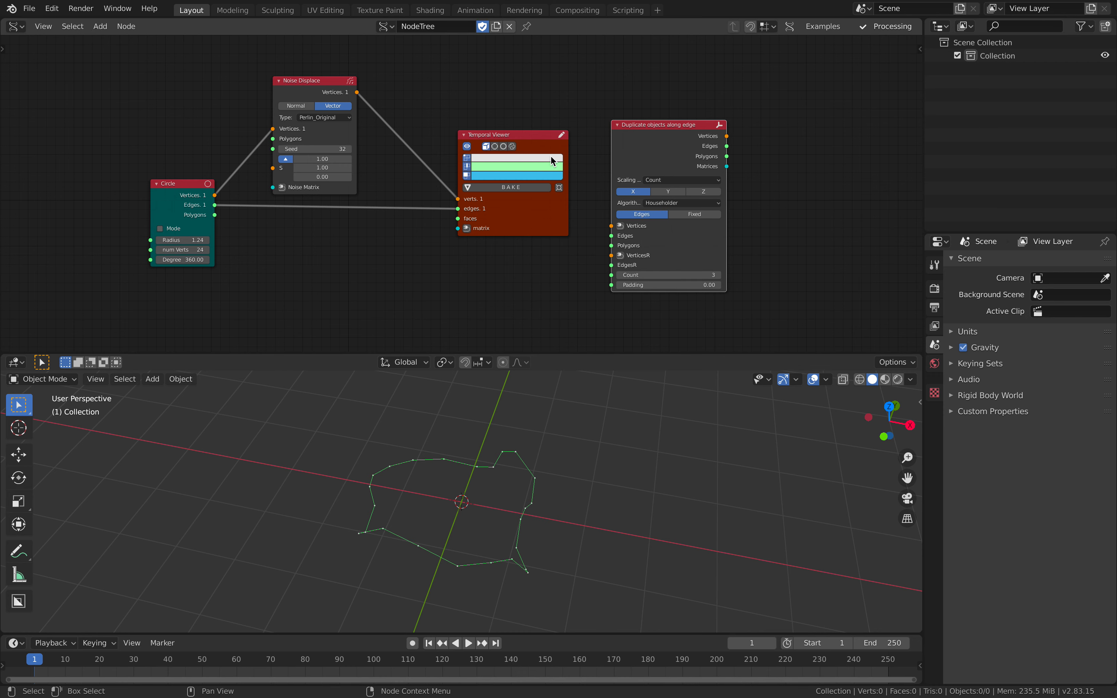
Move the Temporal Viewer and Noise Displace nodes up to free space for new links
{"action": "middle_click_drag", "start_coordinate": [550, 156], "coordinate": [549, 200]}
{"action": "left_click_drag", "start_coordinate": [504, 181], "coordinate": [508, 87]}
{"action": "left_click_drag", "start_coordinate": [328, 122], "coordinate": [333, 77]}
{"action": "middle_click_drag", "start_coordinate": [485, 160], "coordinate": [466, 99]}
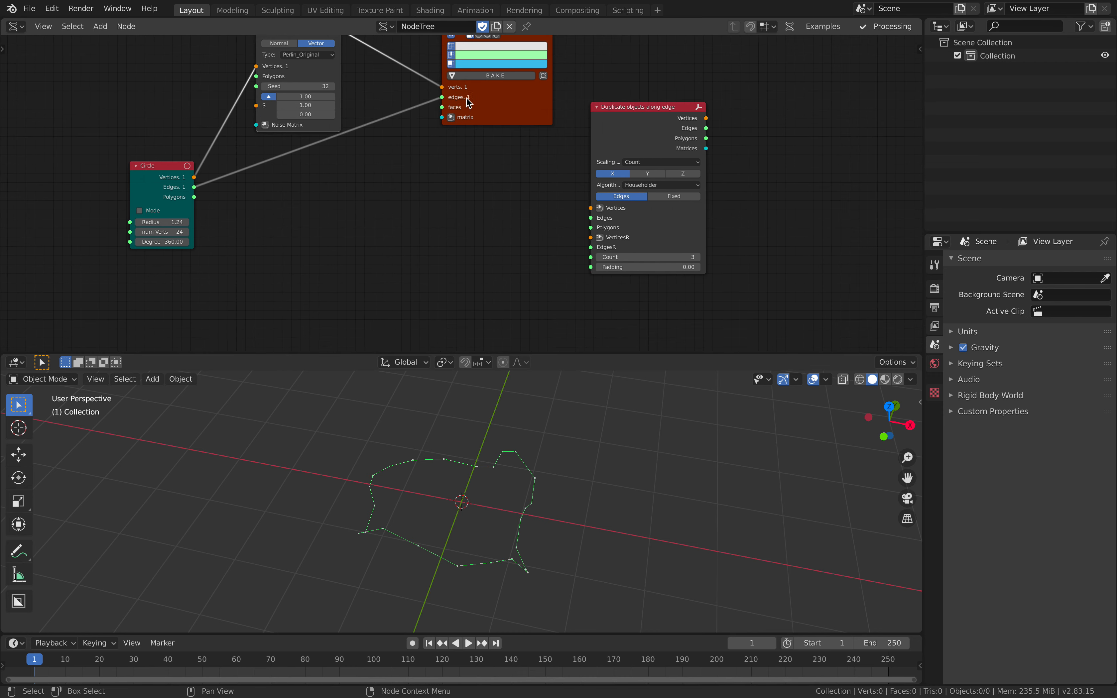
Link the Noise Displace Vertices and the Circle's Edges to the Duplicate objects along edge node's Vertices and Edges inputs
{"action": "middle_click_drag", "start_coordinate": [517, 147], "coordinate": [525, 174]}
{"action": "left_click_drag", "start_coordinate": [333, 60], "coordinate": [202, 219]}
{"action": "middle_click_drag", "start_coordinate": [446, 240], "coordinate": [364, 255]}
{"action": "left_click_drag", "start_coordinate": [595, 272], "coordinate": [623, 241]}
Reroute the two incoming links of the Duplicate objects along edge node to VerticesR and EdgesR, and save the file
{"action": "scroll", "coordinate": [624, 259], "scroll_direction": "up", "scroll_amount": 2}
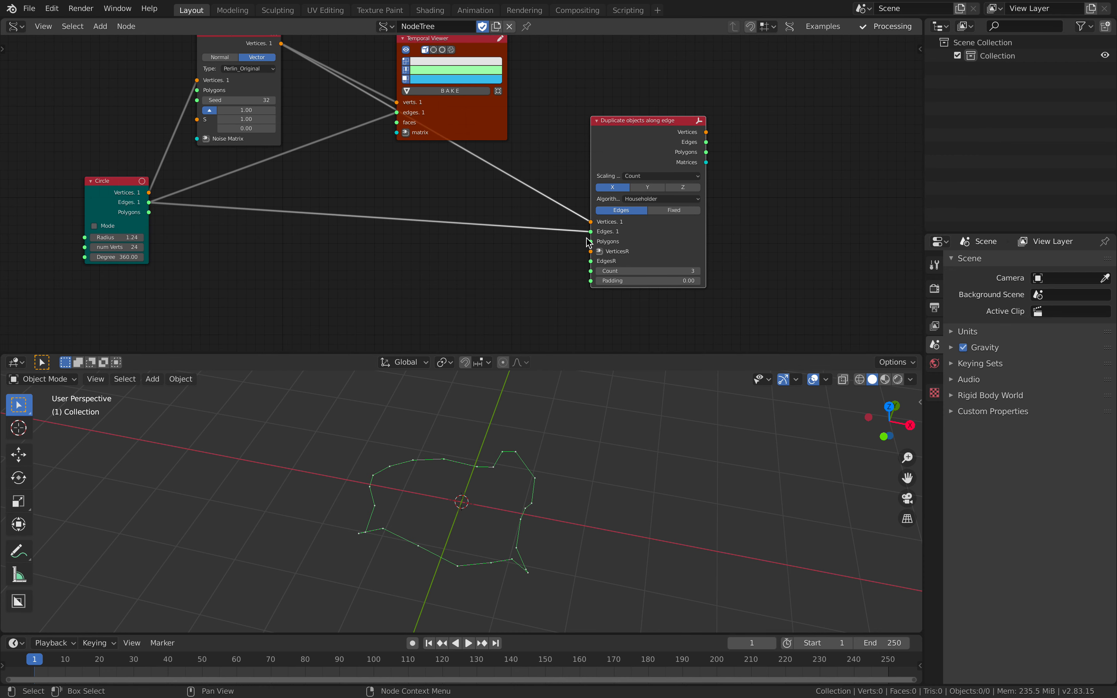
{"action": "left_click_drag", "start_coordinate": [626, 241], "coordinate": [625, 279]}
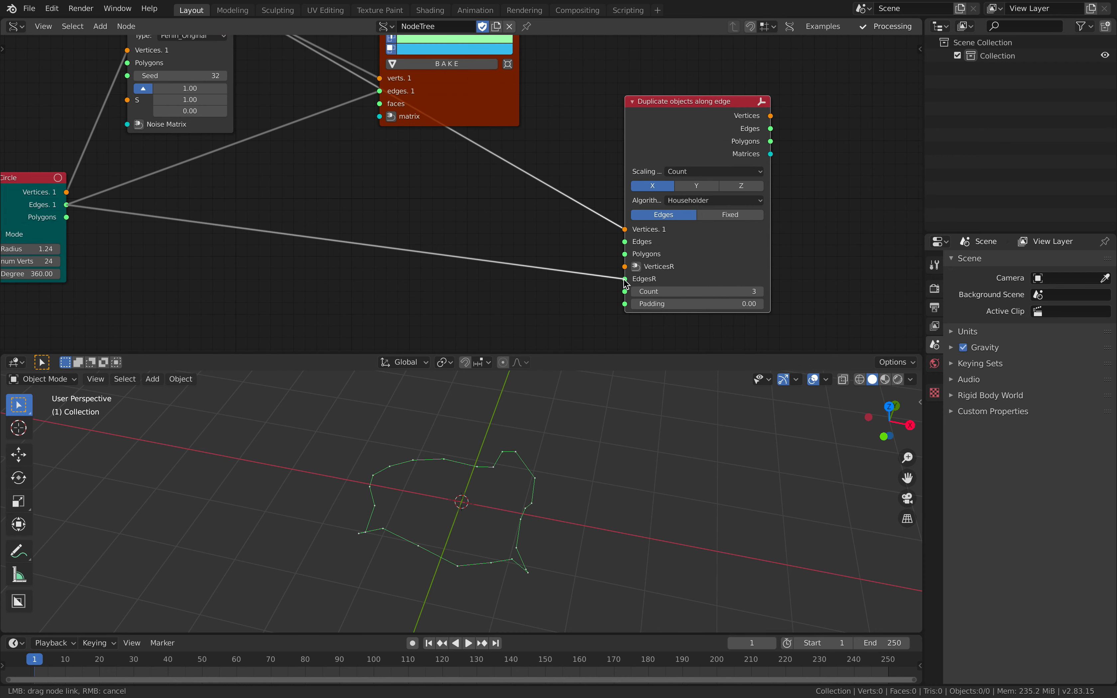
{"action": "left_click_drag", "start_coordinate": [625, 229], "coordinate": [732, 258]}
{"action": "middle_click_drag", "start_coordinate": [603, 182], "coordinate": [549, 167]}
{"action": "key", "text": "ctrl+s"}
Move the Duplicate objects along edge node aside and add an IcoSphere node before it
{"action": "left_click_drag", "start_coordinate": [635, 114], "coordinate": [678, 131]}
{"action": "middle_click_drag", "start_coordinate": [604, 121], "coordinate": [603, 151]}
{"action": "key", "text": "alt+space"}
{"action": "type", "text": "ico"}
{"action": "key", "text": "Return"}
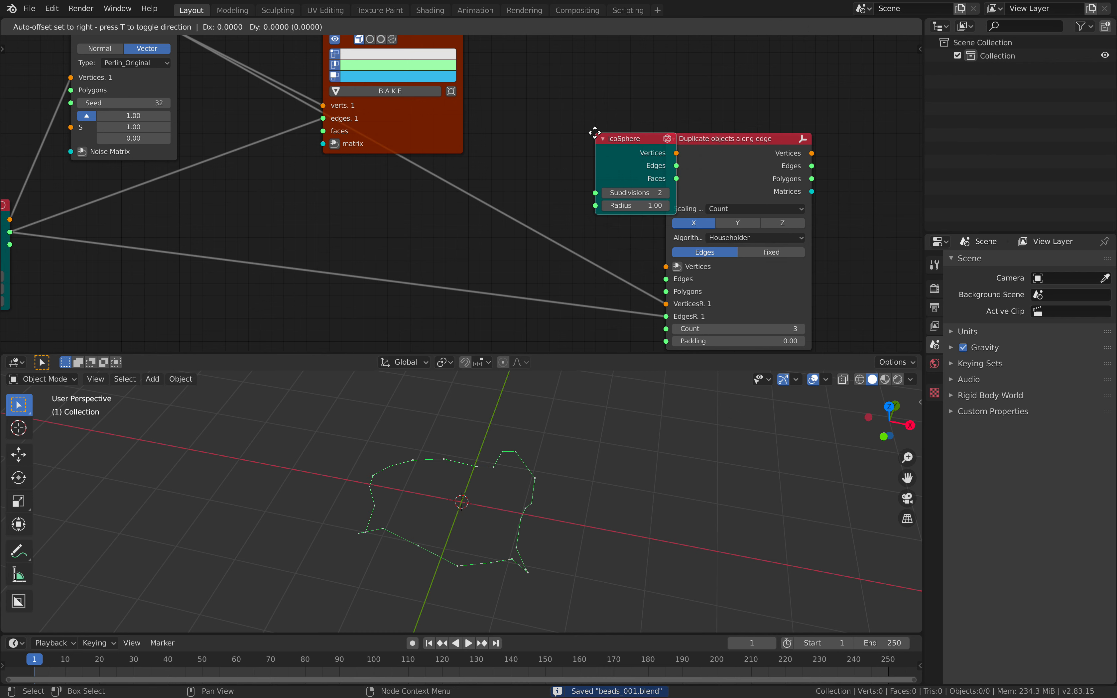
{"action": "left_click", "coordinate": [548, 126]}
Link the IcoSphere's Vertices and Faces to the duplication node's Vertices and Polygons, set Subdivisions to 1 and save
{"action": "left_click_drag", "start_coordinate": [630, 146], "coordinate": [631, 172]}
{"action": "left_click_drag", "start_coordinate": [585, 149], "coordinate": [568, 148]}
{"action": "middle_click_drag", "start_coordinate": [735, 129], "coordinate": [601, 116]}
{"action": "key", "text": "ctrl+s"}
{"action": "scroll", "coordinate": [606, 118], "scroll_direction": "down", "scroll_amount": 1}
{"action": "left_click_drag", "start_coordinate": [573, 135], "coordinate": [601, 145]}
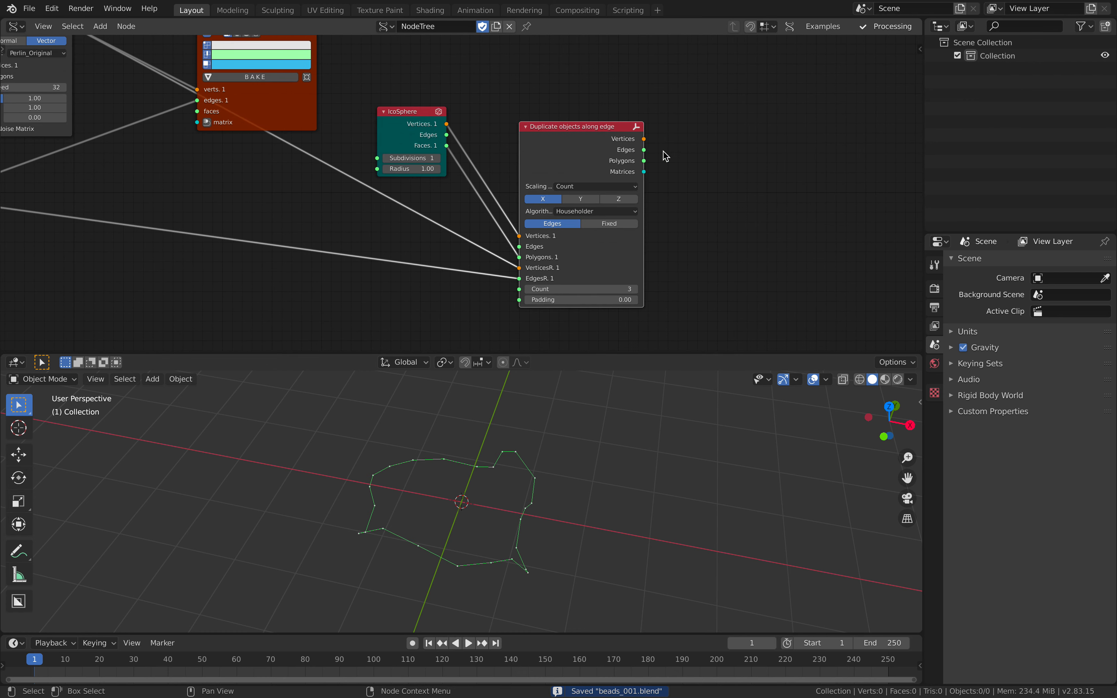
Attach the Temporal Viewer to the Duplicate objects along edge node's outputs and place it beside that node
{"action": "middle_click_drag", "start_coordinate": [728, 136], "coordinate": [627, 153]}
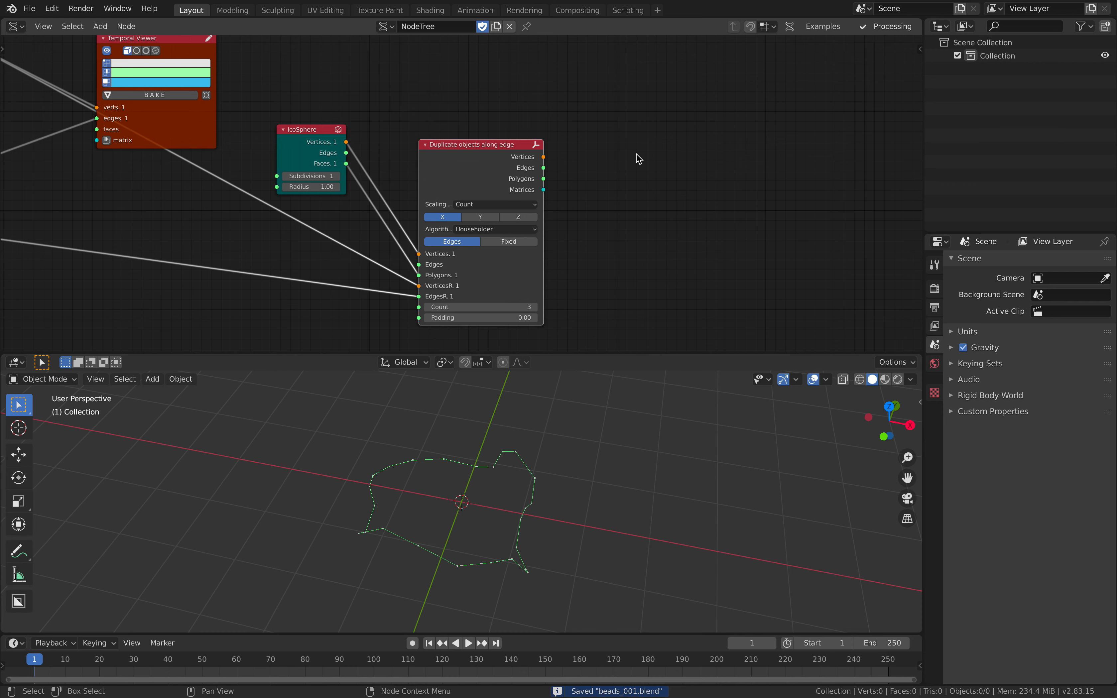
{"action": "scroll", "coordinate": [611, 172], "scroll_direction": "up", "scroll_amount": 1}
{"action": "middle_click_drag", "start_coordinate": [557, 219], "coordinate": [609, 179]}
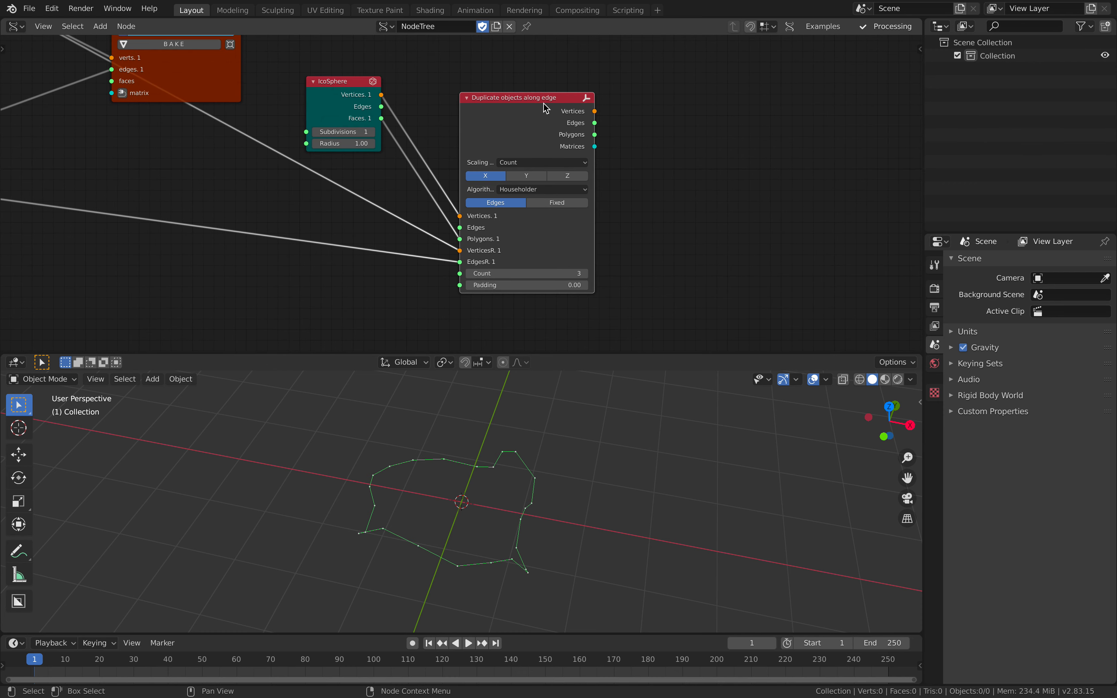
{"action": "left_click", "coordinate": [544, 102], "text": "ctrl+shift"}
{"action": "left_click_drag", "start_coordinate": [741, 86], "coordinate": [762, 205]}
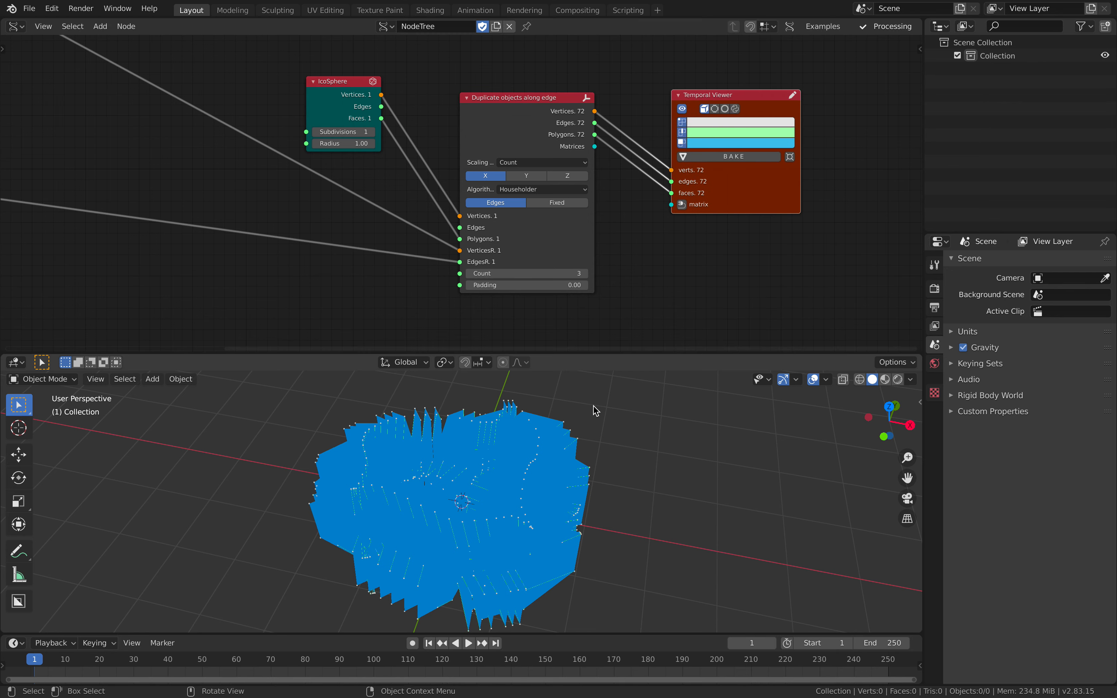
Set the IcoSphere's Radius to 0.12 and save the file
{"action": "middle_click_drag", "start_coordinate": [368, 149], "coordinate": [399, 170]}
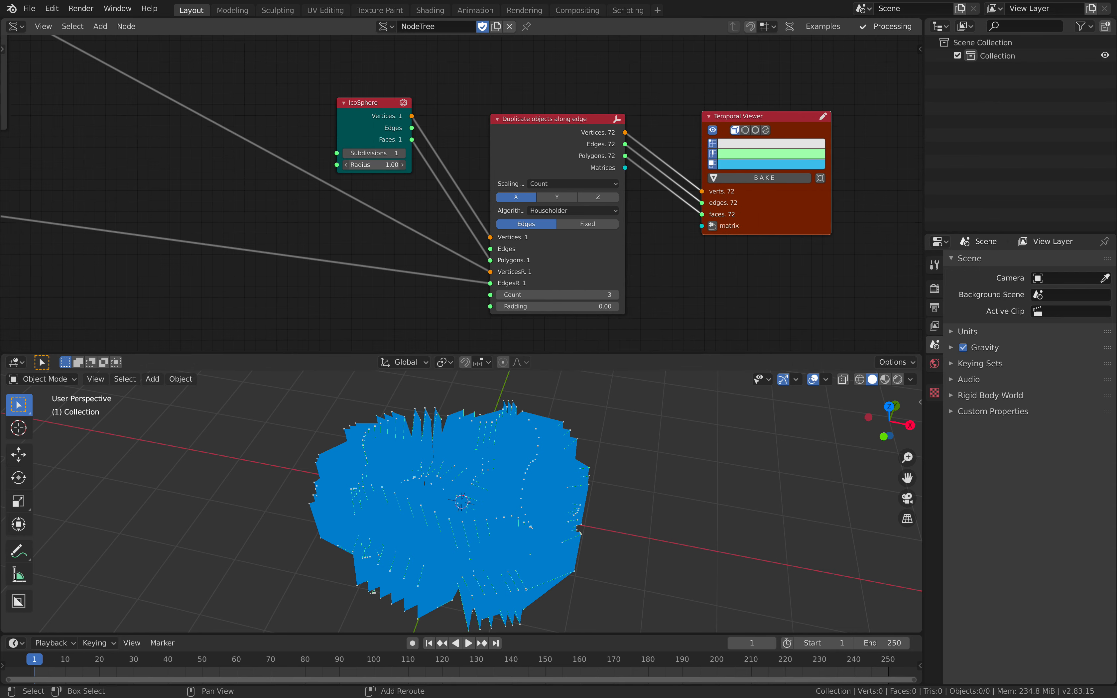
{"action": "left_click_drag", "start_coordinate": [379, 165], "coordinate": [338, 164]}
{"action": "middle_click_drag", "start_coordinate": [501, 490], "coordinate": [582, 449]}
{"action": "scroll", "coordinate": [565, 475], "scroll_direction": "up", "scroll_amount": 3}
{"action": "key", "text": "ctrl+s"}
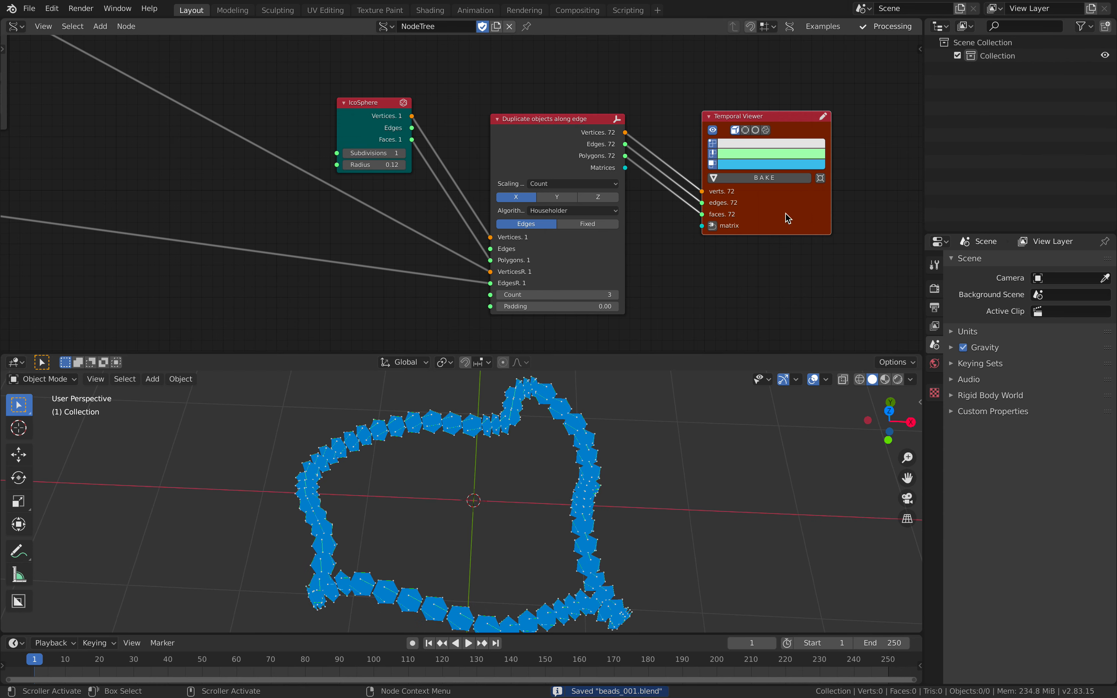
Delete the Temporal Viewer and add a Viewer BMesh node in its place
{"action": "key", "text": "x"}
{"action": "key", "text": "alt+space"}
{"action": "type", "text": "bmesh"}
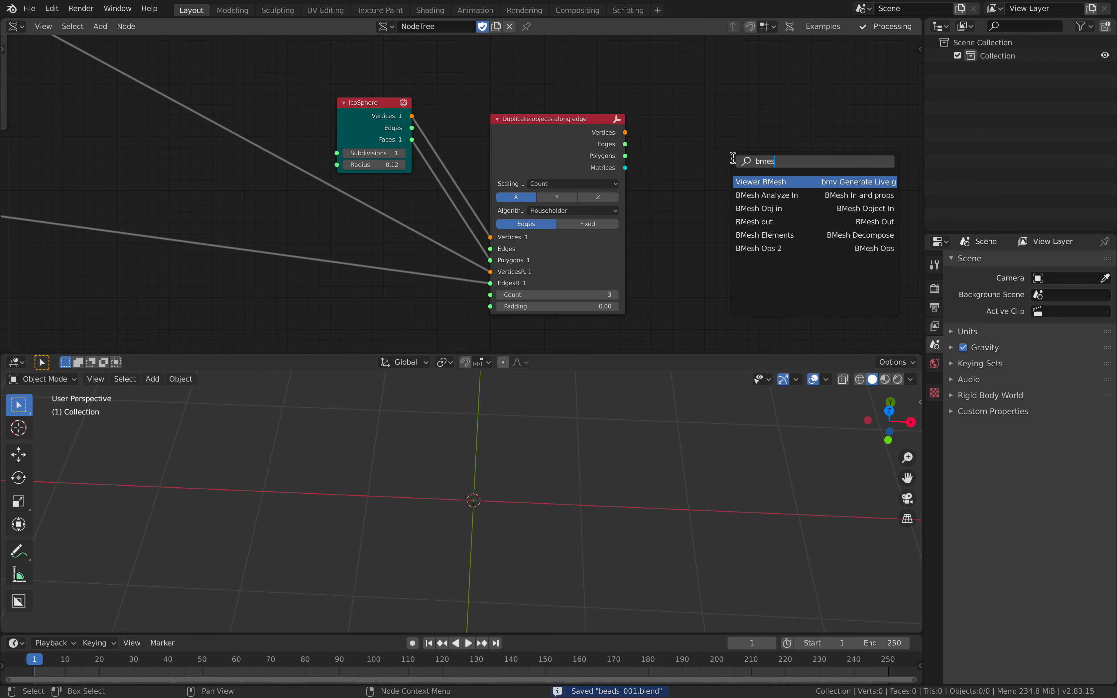
{"action": "key", "text": "Return"}
{"action": "left_click", "coordinate": [722, 111]}
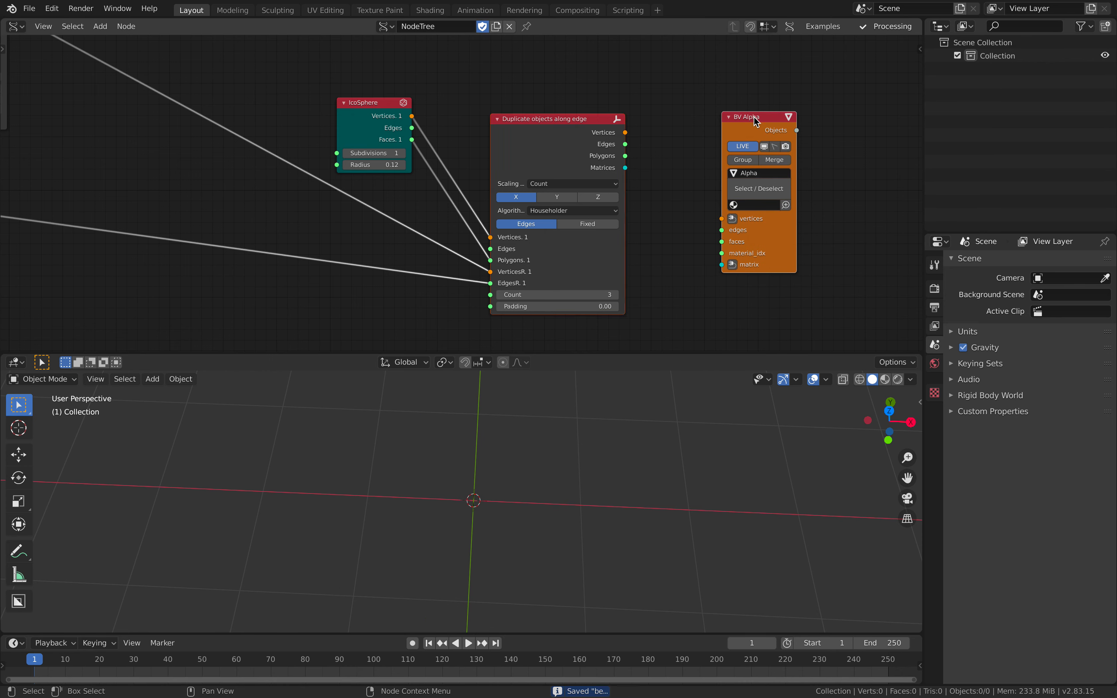
Link the duplication node's Vertices, Edges and Polygons to the BMesh viewer's matching inputs
{"action": "key", "text": "f"}
{"action": "key", "text": "f"}
{"action": "key", "text": "f"}
{"action": "left_click", "coordinate": [709, 104]}
Set the viewport shading colour to Random and save the file
{"action": "middle_click_drag", "start_coordinate": [595, 559], "coordinate": [579, 536], "text": "shift"}
{"action": "left_click", "coordinate": [910, 379]}
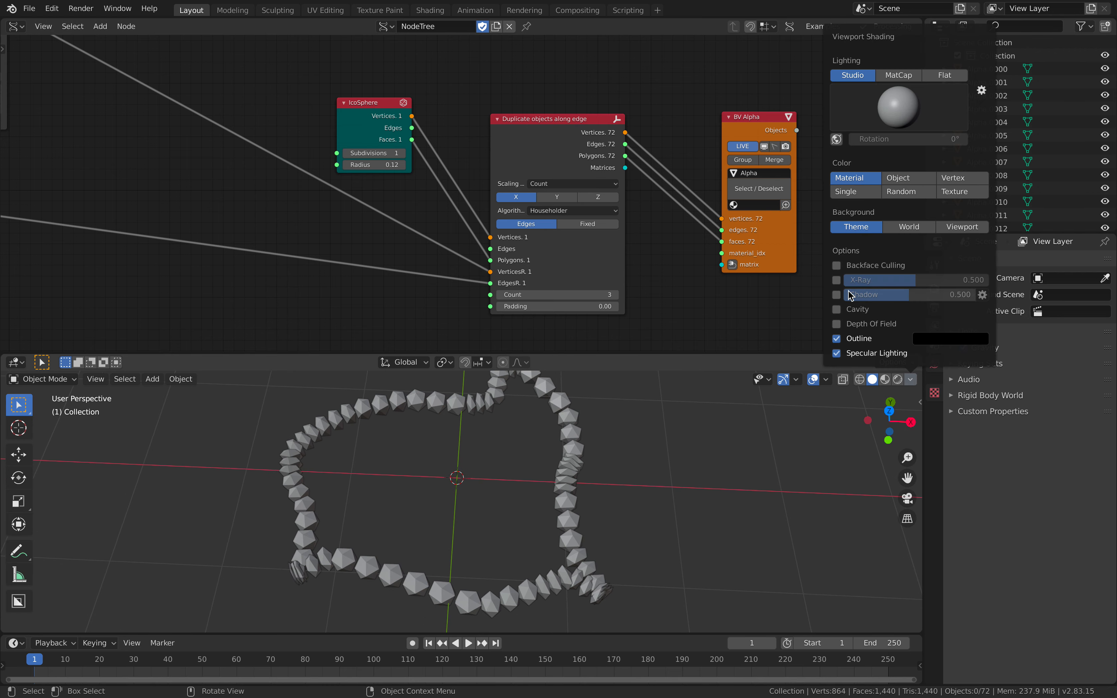
{"action": "left_click", "coordinate": [889, 192]}
{"action": "mouse_move", "coordinate": [667, 457]}
{"action": "middle_mouse_down"}
{"action": "mouse_move", "coordinate": [653, 444]}
{"action": "mouse_move", "coordinate": [638, 451]}
{"action": "middle_mouse_up"}
{"action": "key", "text": "ctrl+s"}
Set the Count of the Duplicate objects along edge node to 1 and save the file
{"action": "middle_click_drag", "start_coordinate": [597, 318], "coordinate": [596, 308]}
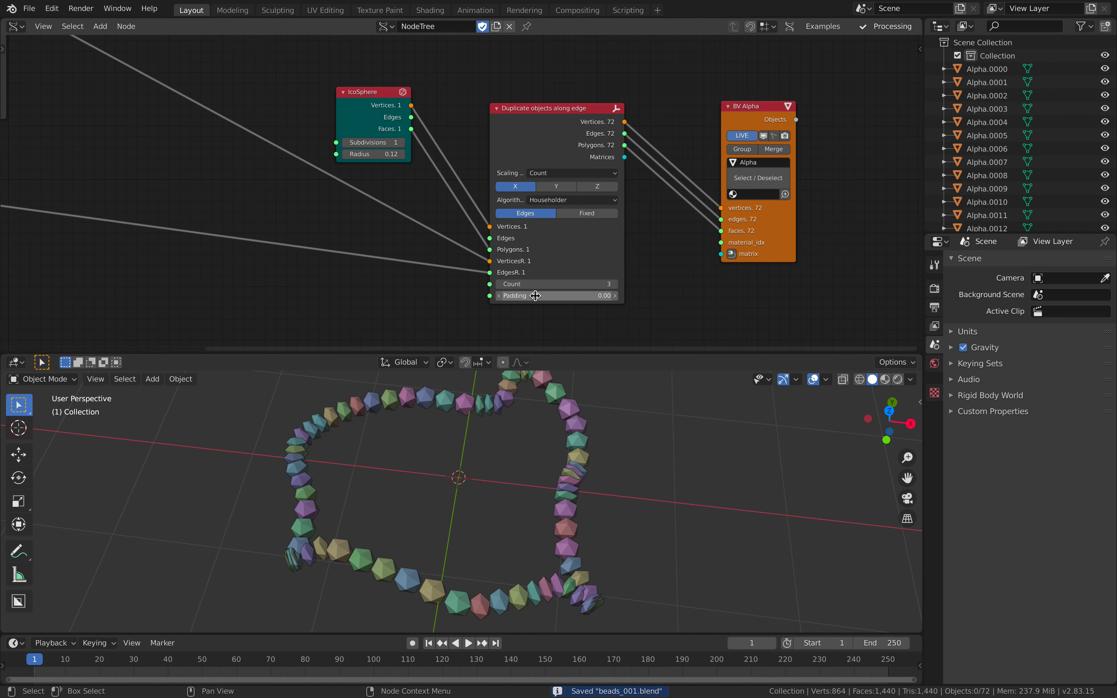
{"action": "mouse_move", "coordinate": [538, 297]}
{"action": "left_mouse_down"}
{"action": "mouse_move", "coordinate": [580, 297]}
{"action": "mouse_move", "coordinate": [538, 297]}
{"action": "left_mouse_up"}
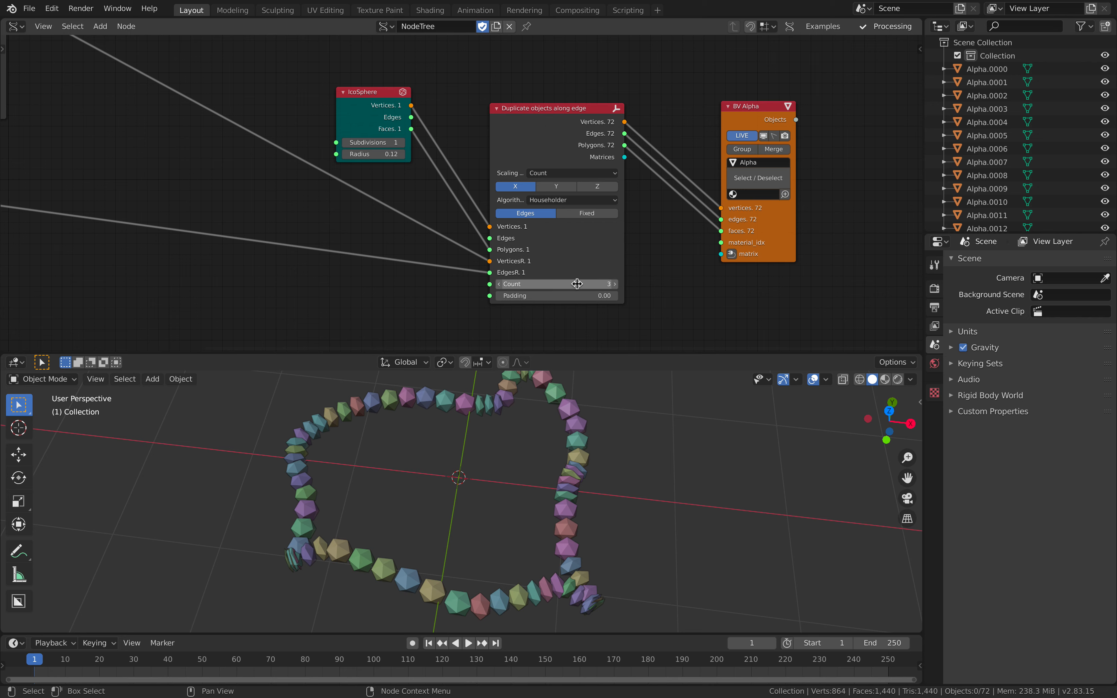
{"action": "key", "text": "Return"}
{"action": "middle_click_drag", "start_coordinate": [618, 397], "coordinate": [568, 493]}
{"action": "key", "text": "ctrl+s"}
Set the Noise Displace node's X and Y scale to 0.42 and save the file
{"action": "middle_click_drag", "start_coordinate": [567, 491], "coordinate": [559, 492]}
{"action": "scroll", "coordinate": [402, 240], "scroll_direction": "down", "scroll_amount": 2}
{"action": "middle_click_drag", "start_coordinate": [251, 243], "coordinate": [526, 269]}
{"action": "middle_click_drag", "start_coordinate": [413, 229], "coordinate": [492, 241]}
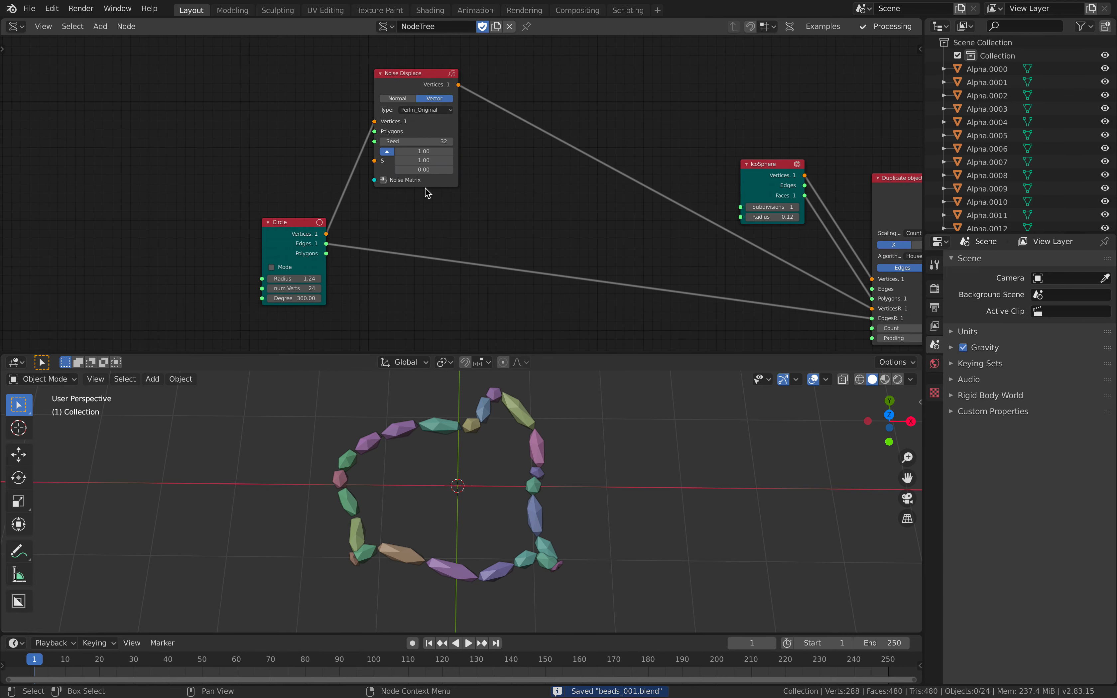
{"action": "scroll", "coordinate": [429, 195], "scroll_direction": "up", "scroll_amount": 1}
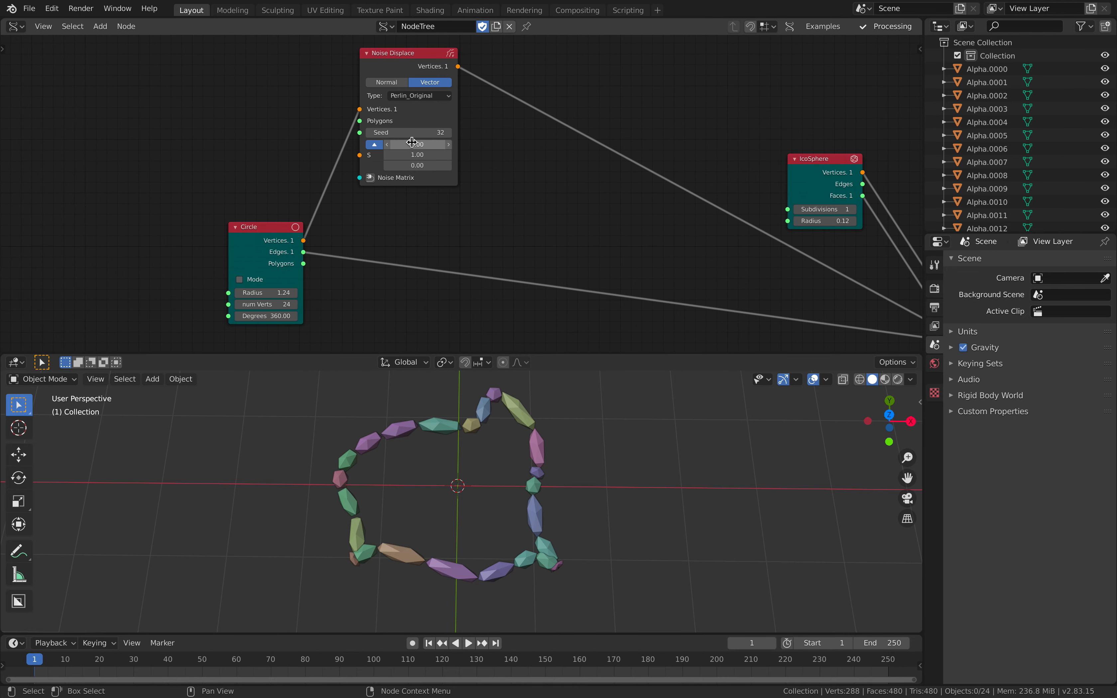
{"action": "left_click_drag", "start_coordinate": [417, 144], "coordinate": [372, 144]}
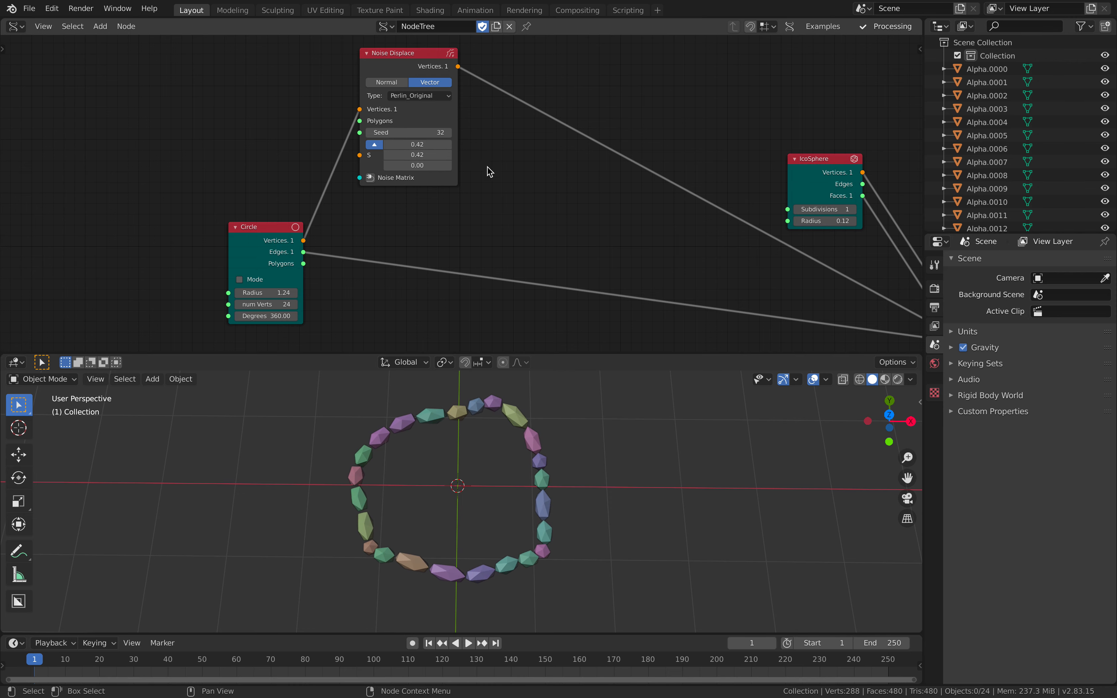
{"action": "middle_click_drag", "start_coordinate": [553, 191], "coordinate": [401, 183]}
{"action": "key", "text": "ctrl+s"}
Try a Count of 3 on the Duplicate objects along edge node, and return it to 1
{"action": "middle_click_drag", "start_coordinate": [679, 230], "coordinate": [627, 242]}
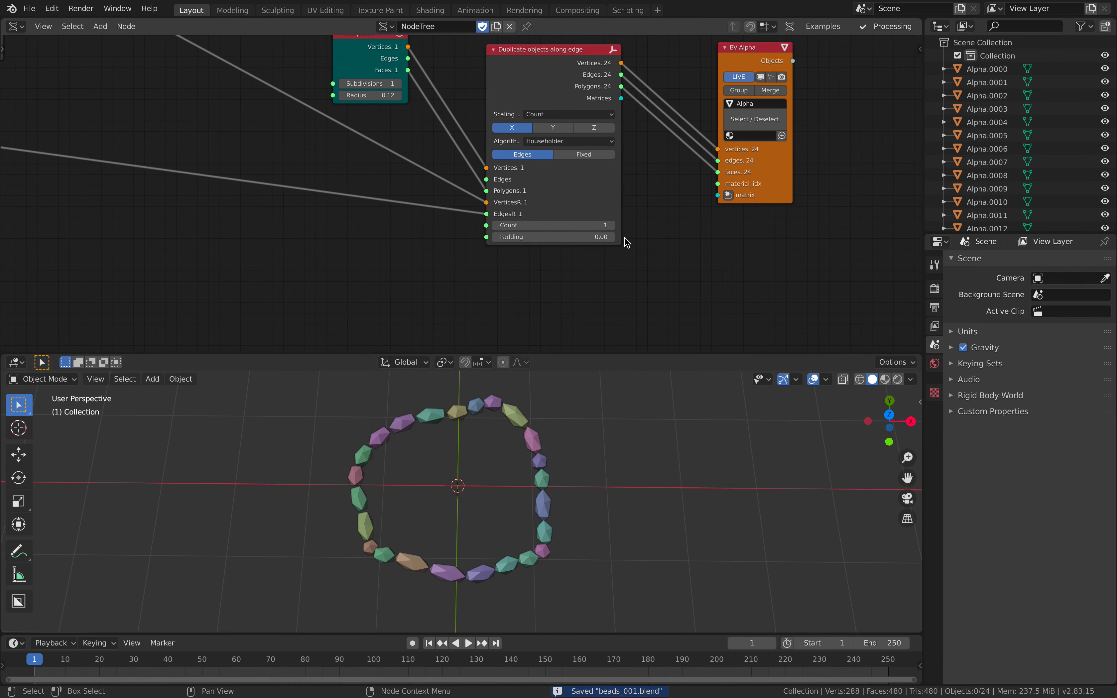
{"action": "left_click", "coordinate": [612, 226]}
{"action": "left_click", "coordinate": [612, 226]}
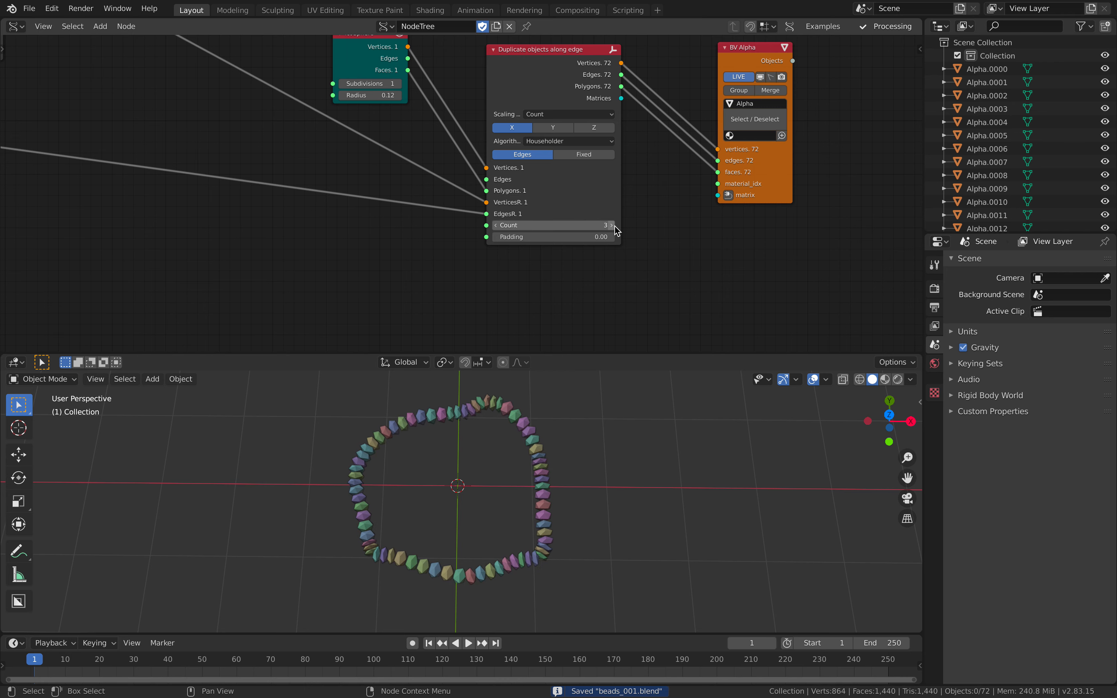
{"action": "left_click_drag", "start_coordinate": [579, 222], "coordinate": [561, 222]}
{"action": "middle_click_drag", "start_coordinate": [558, 422], "coordinate": [550, 436]}
{"action": "mouse_move", "coordinate": [551, 442]}
{"action": "middle_mouse_down", "text": "shift"}
{"action": "mouse_move", "coordinate": [569, 493]}
{"action": "mouse_move", "coordinate": [561, 450]}
{"action": "middle_mouse_up", "text": "shift"}
{"action": "scroll", "coordinate": [558, 452], "scroll_direction": "down", "scroll_amount": 2}
{"action": "scroll", "coordinate": [579, 258], "scroll_direction": "up", "scroll_amount": 1}
{"action": "middle_click_drag", "start_coordinate": [652, 156], "coordinate": [662, 215]}
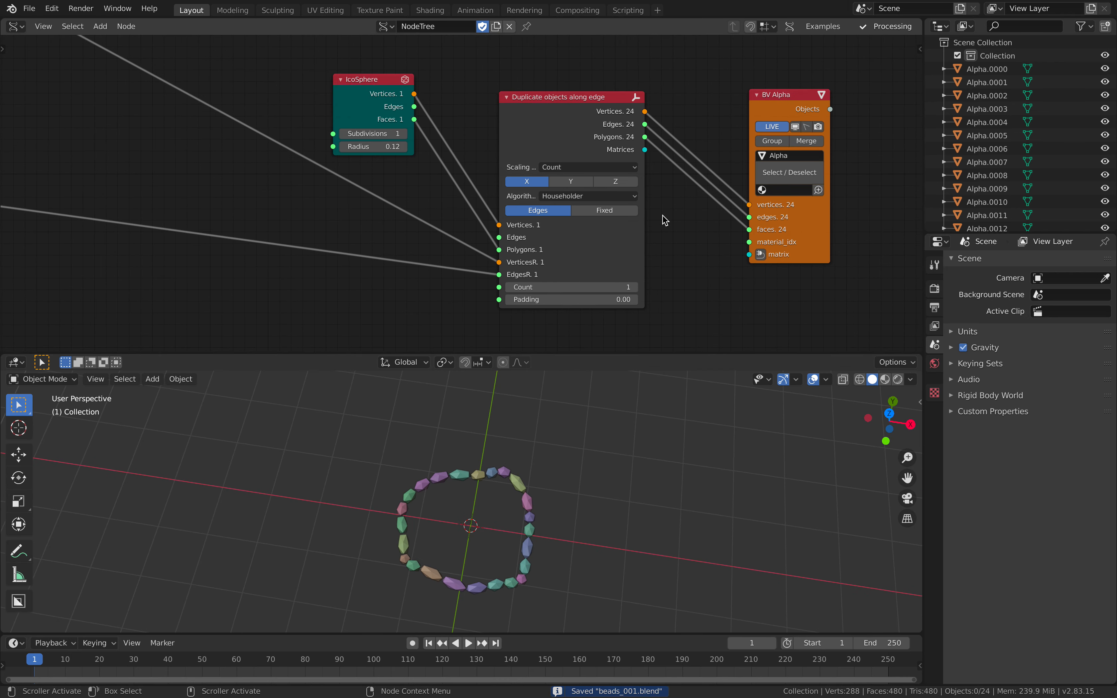
Try merging the output meshes in the BV Alpha node, and turn merging off again
{"action": "left_click", "coordinate": [807, 141]}
{"action": "middle_click_drag", "start_coordinate": [568, 453], "coordinate": [539, 475]}
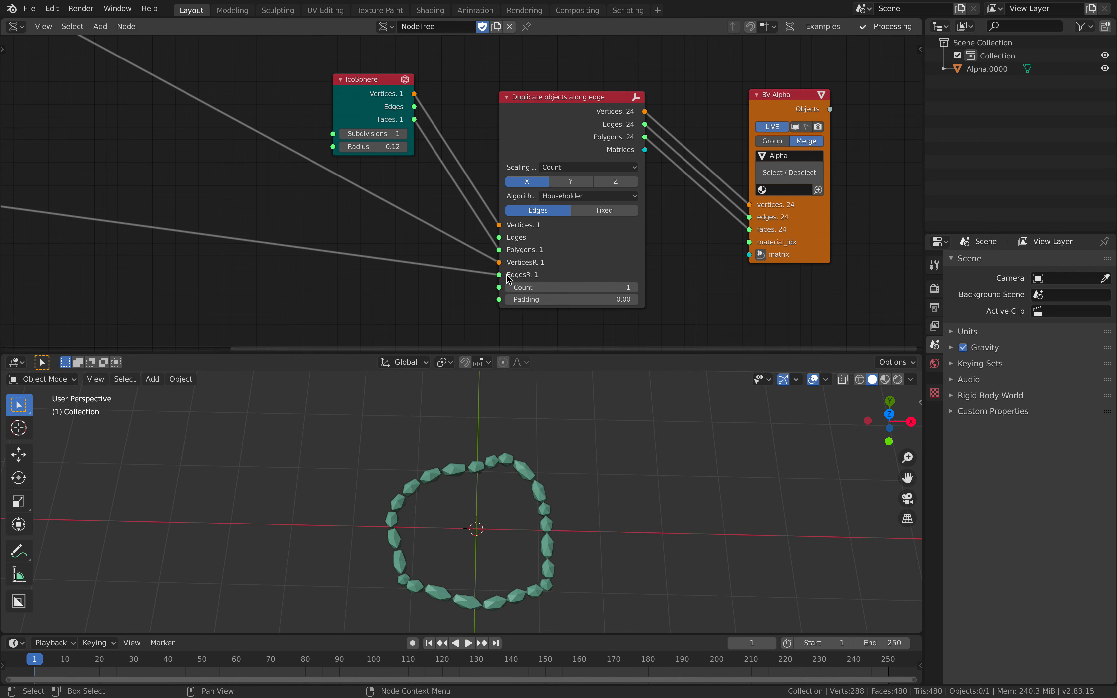
{"action": "left_click", "coordinate": [567, 168]}
{"action": "left_click", "coordinate": [568, 169]}
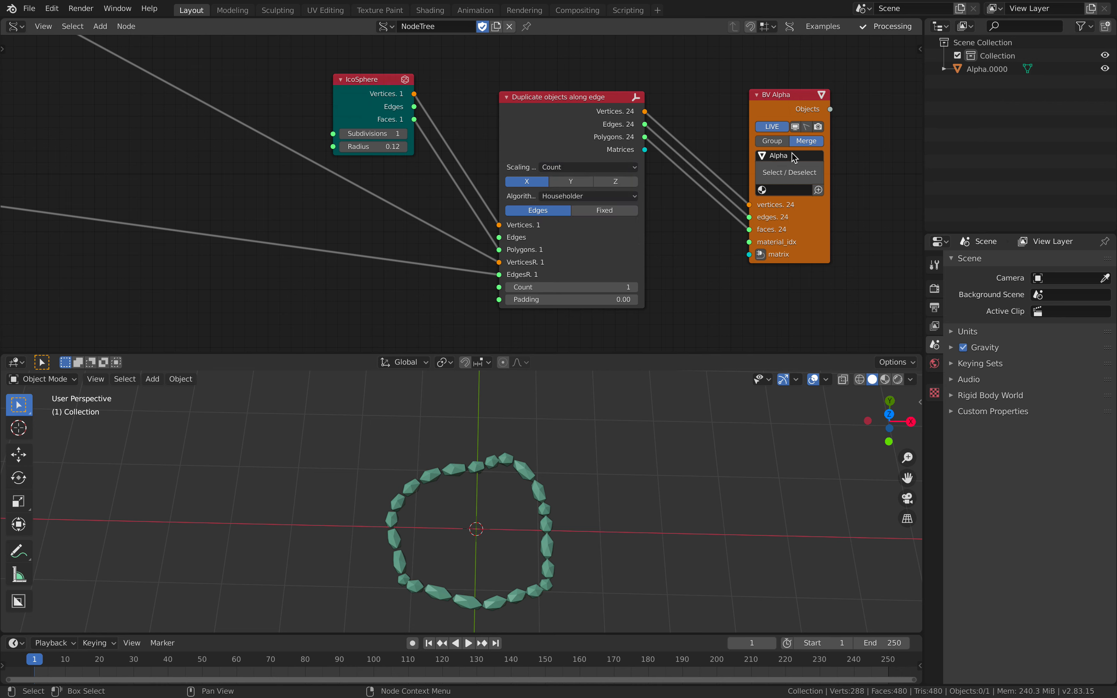
{"action": "left_click", "coordinate": [808, 141]}
Set the scaling mode of the Duplicate objects along edge node to Up and save the file
{"action": "left_click", "coordinate": [618, 169]}
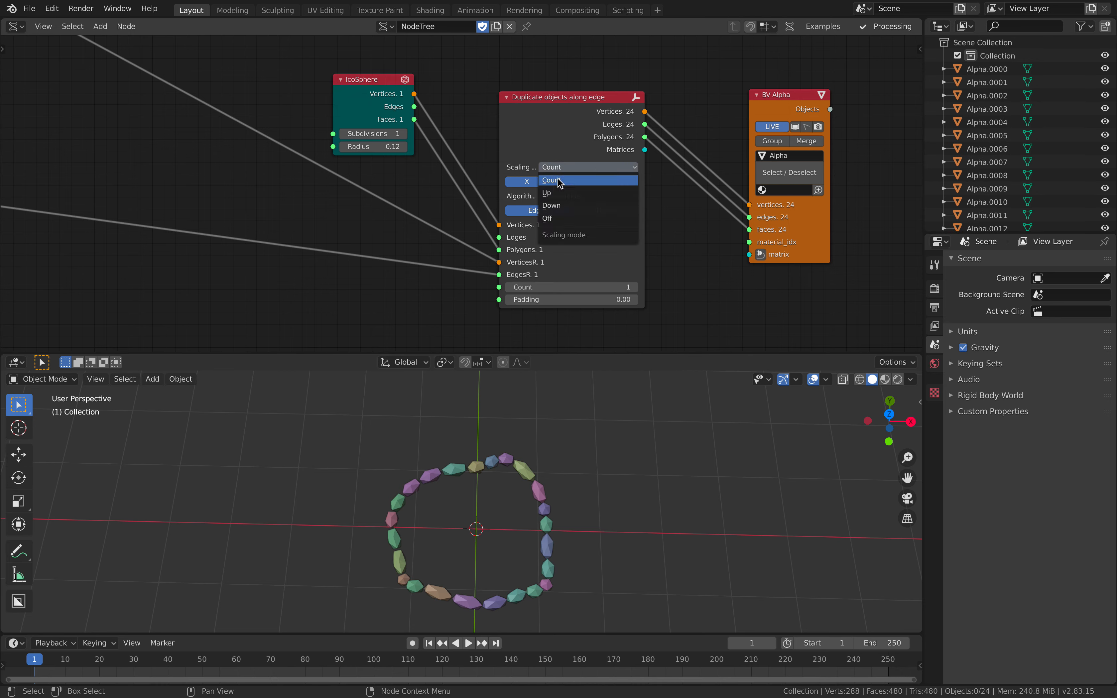
{"action": "left_click", "coordinate": [577, 193]}
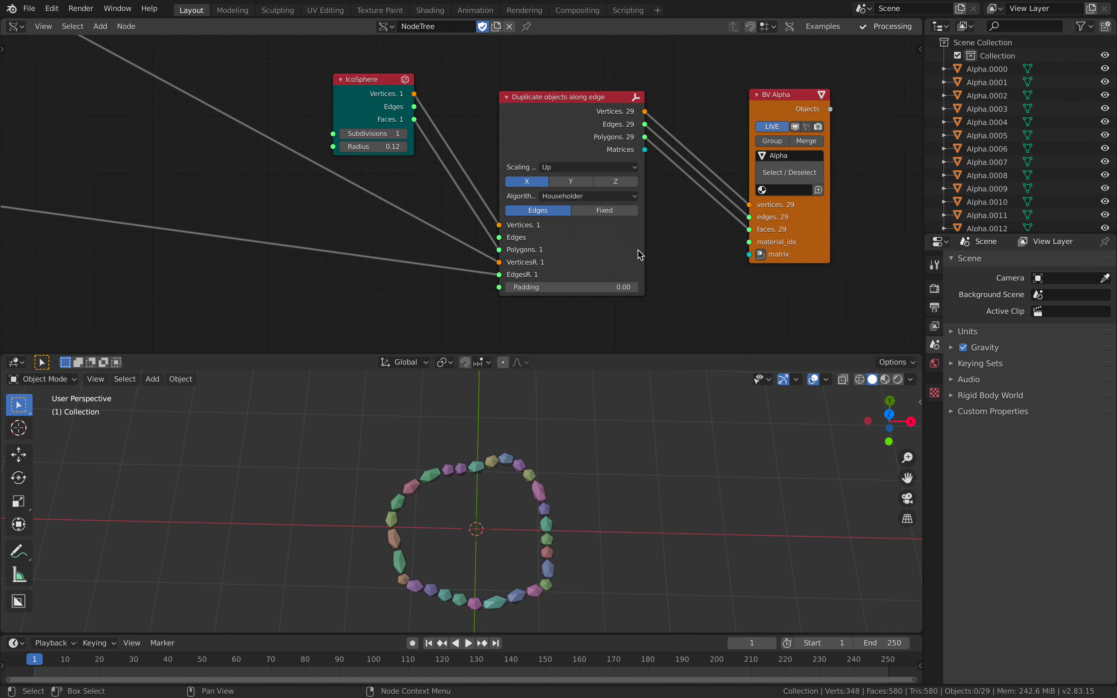
{"action": "scroll", "coordinate": [633, 252], "scroll_direction": "down", "scroll_amount": 2}
{"action": "mouse_move", "coordinate": [633, 260]}
{"action": "left_mouse_down"}
{"action": "mouse_move", "coordinate": [683, 260]}
{"action": "mouse_move", "coordinate": [619, 262]}
{"action": "mouse_move", "coordinate": [634, 262]}
{"action": "left_mouse_up"}
{"action": "middle_click_drag", "start_coordinate": [407, 561], "coordinate": [491, 509]}
{"action": "key", "text": "ctrl+s"}
Move the Circle and Noise Displace nodes farther from the IcoSphere node to make room for new nodes
{"action": "scroll", "coordinate": [488, 502], "scroll_direction": "down", "scroll_amount": 3}
{"action": "scroll", "coordinate": [331, 124], "scroll_direction": "down", "scroll_amount": 5}
{"action": "middle_click_drag", "start_coordinate": [350, 141], "coordinate": [543, 245]}
{"action": "left_click_drag", "start_coordinate": [206, 259], "coordinate": [142, 263]}
{"action": "left_click_drag", "start_coordinate": [315, 122], "coordinate": [282, 121]}
{"action": "middle_click_drag", "start_coordinate": [434, 160], "coordinate": [449, 135]}
Add a Polygon Boom node in the free space beside the Noise Displace node
{"action": "left_click", "coordinate": [433, 138]}
{"action": "key", "text": "shift+a"}
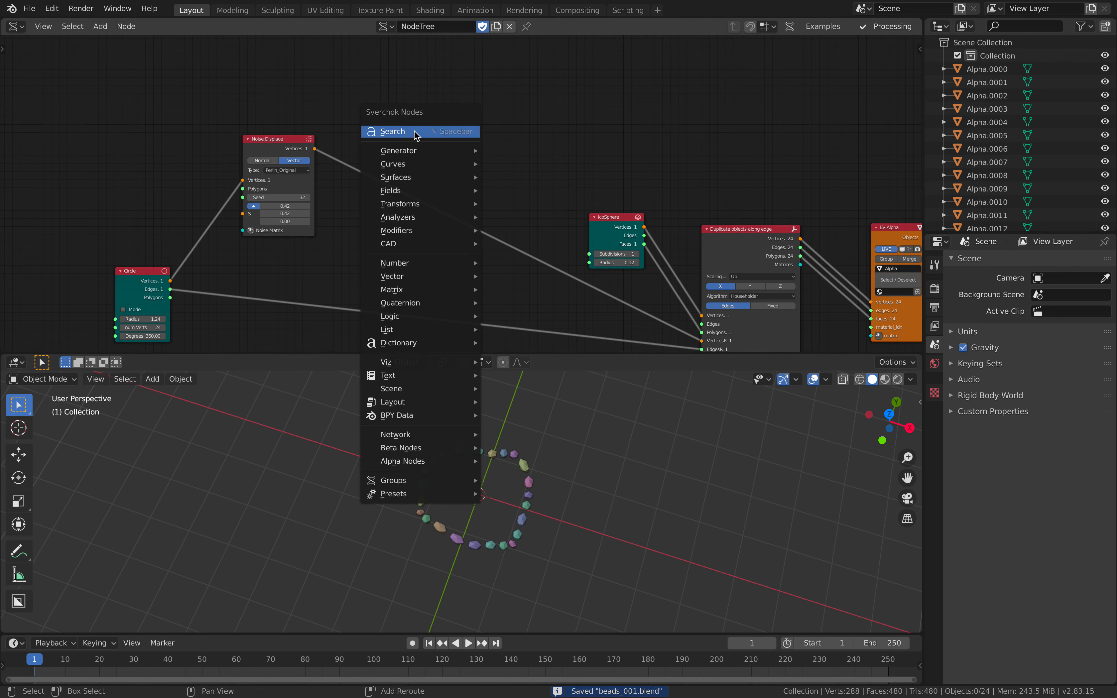
{"action": "left_click", "coordinate": [415, 131]}
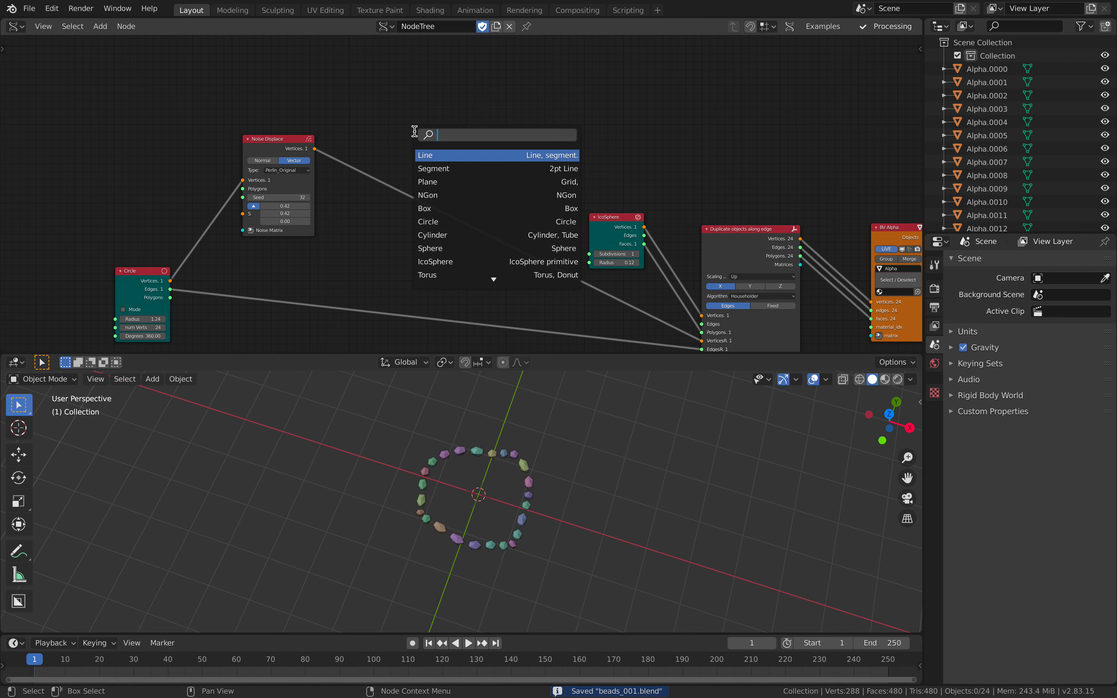
{"action": "type", "text": "poly"}
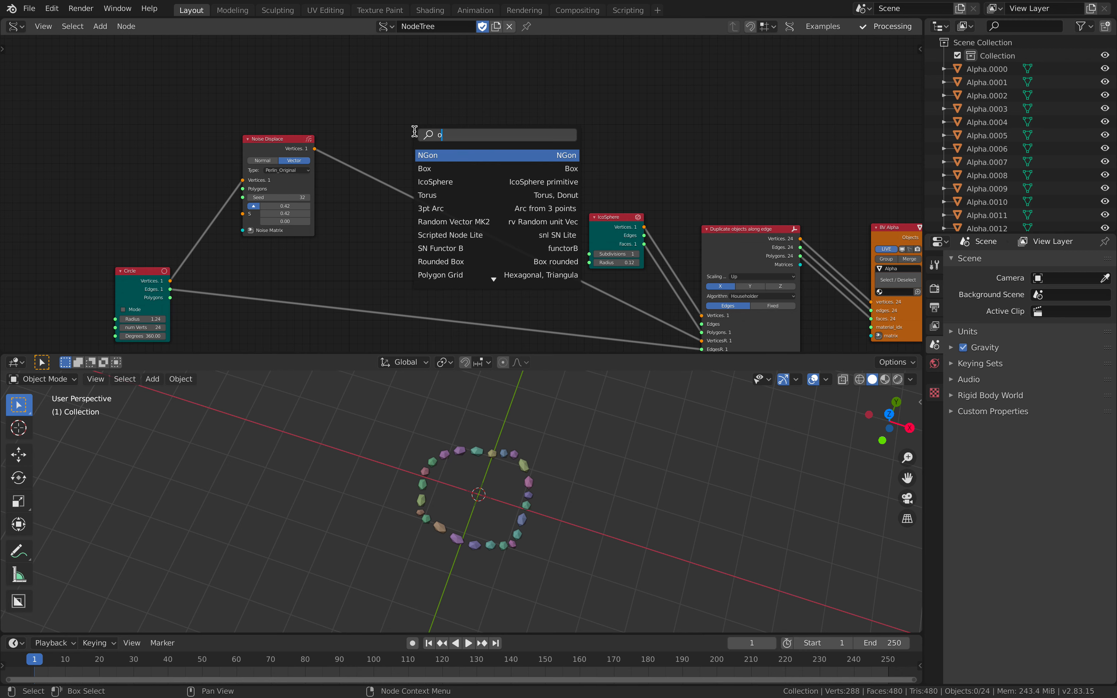
{"action": "type", "text": "goo"}
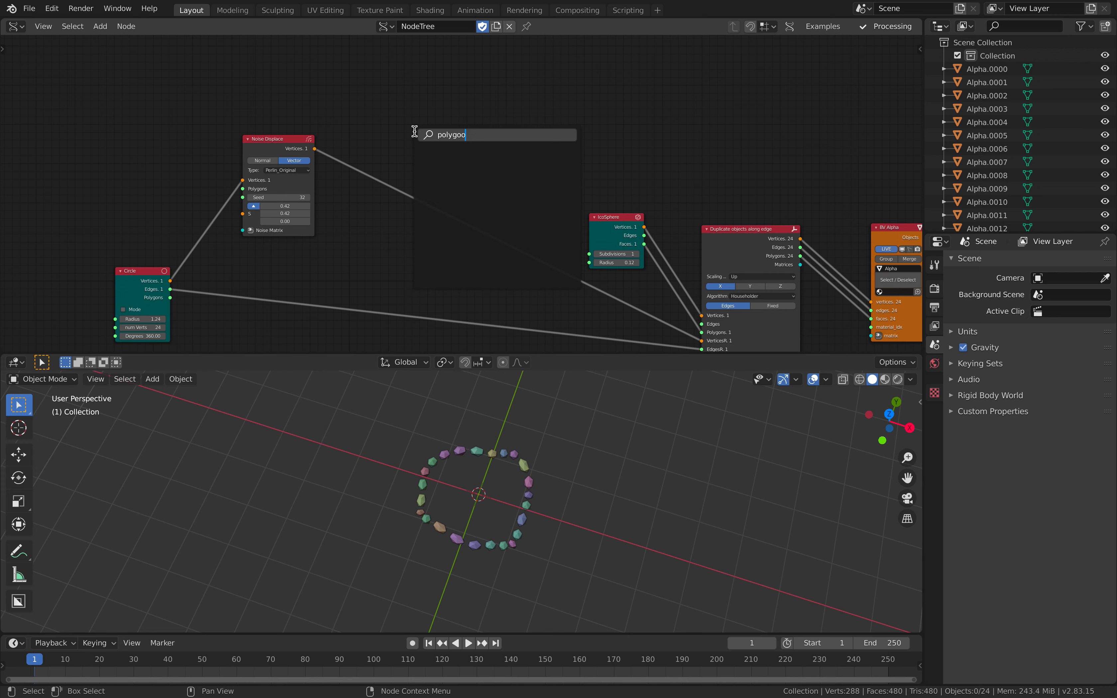
{"action": "key", "text": "ctrl+BackSpace"}
{"action": "type", "text": "boom"}
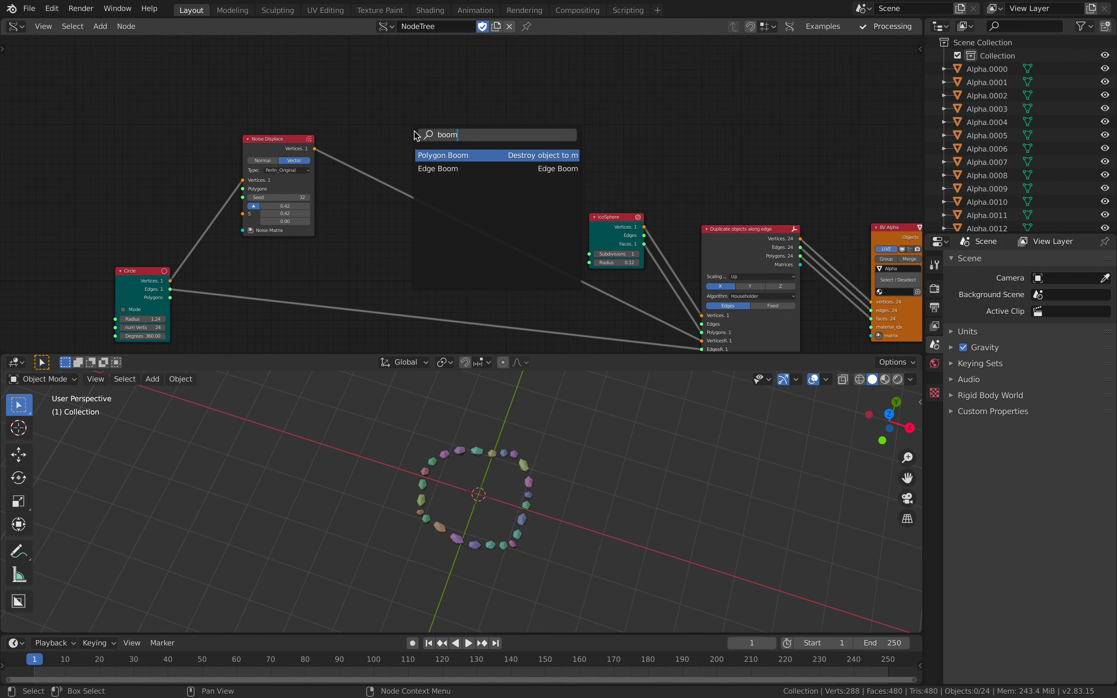
{"action": "key", "text": "Return"}
{"action": "left_click", "coordinate": [419, 116]}
{"action": "scroll", "coordinate": [526, 134], "scroll_direction": "up", "scroll_amount": 2}
Add an Edge Boom node to the node tree
{"action": "key", "text": "shift+a"}
{"action": "left_click", "coordinate": [531, 137]}
{"action": "type", "text": "ed"}
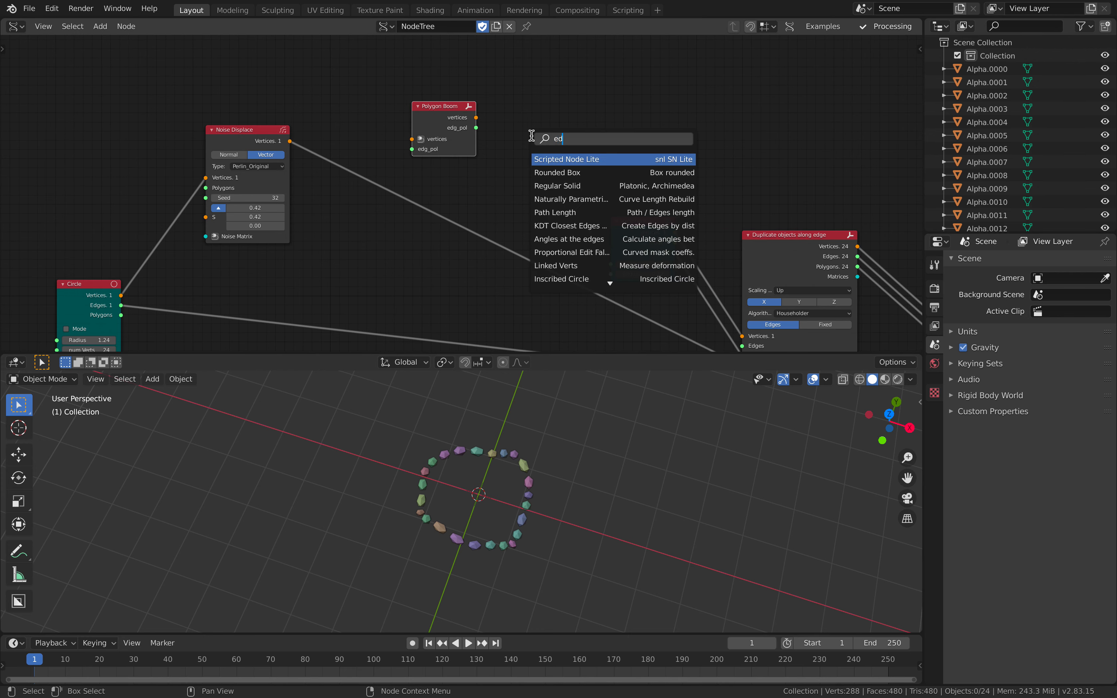
{"action": "type", "text": "ge boo"}
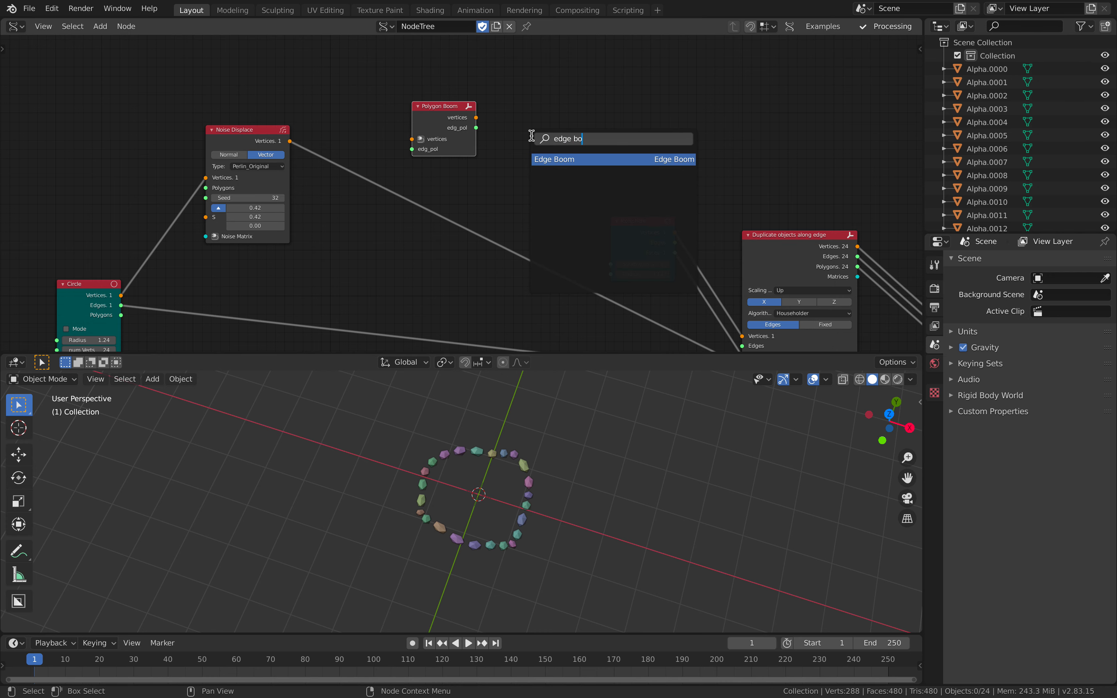
{"action": "key", "text": "Return"}
{"action": "left_click", "coordinate": [542, 102]}
Delete the Polygon Boom node and place the Edge Boom node in the free space after Noise Displace
{"action": "mouse_move", "coordinate": [460, 107]}
{"action": "left_mouse_down"}
{"action": "mouse_move", "coordinate": [440, 113]}
{"action": "mouse_move", "coordinate": [477, 122]}
{"action": "left_mouse_up"}
{"action": "left_click_drag", "start_coordinate": [571, 113], "coordinate": [393, 41]}
{"action": "left_click_drag", "start_coordinate": [460, 127], "coordinate": [469, 133]}
{"action": "middle_click_drag", "start_coordinate": [469, 132], "coordinate": [484, 159]}
{"action": "left_click_drag", "start_coordinate": [396, 72], "coordinate": [389, 72]}
{"action": "left_click_drag", "start_coordinate": [490, 157], "coordinate": [494, 144]}
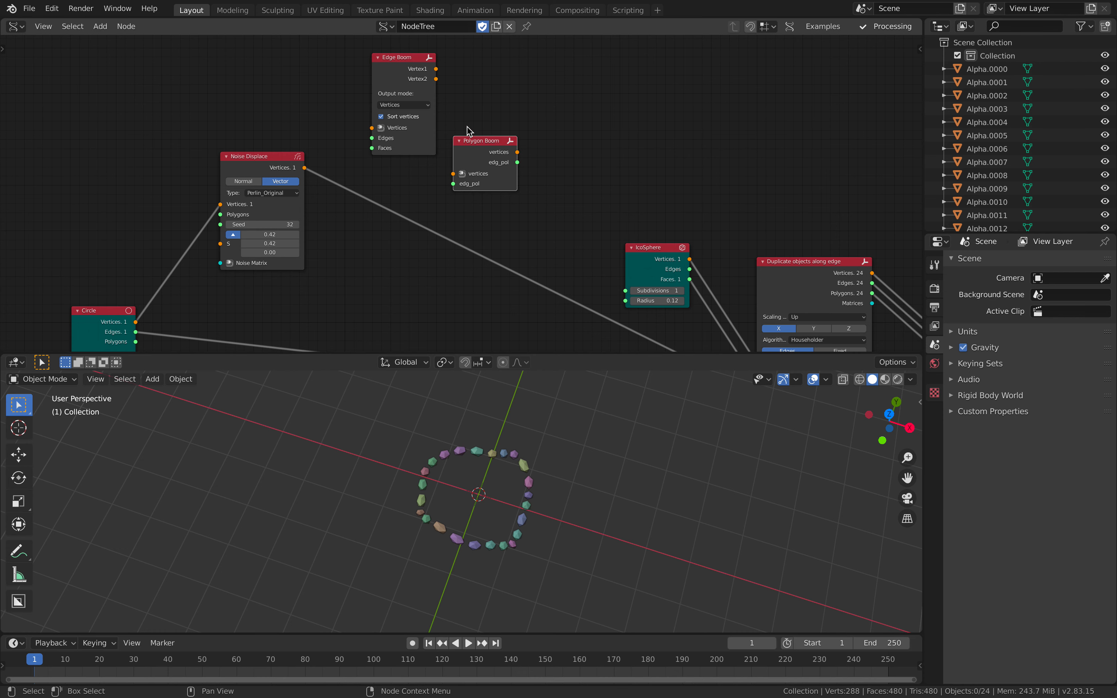
{"action": "key", "text": "x"}
{"action": "left_click_drag", "start_coordinate": [391, 74], "coordinate": [459, 104]}
Connect Noise Displace's Vertices and the Circle's Edges and Polygons to the Vertices, Edges and Faces inputs of Edge Boom
{"action": "middle_click_drag", "start_coordinate": [323, 177], "coordinate": [395, 175]}
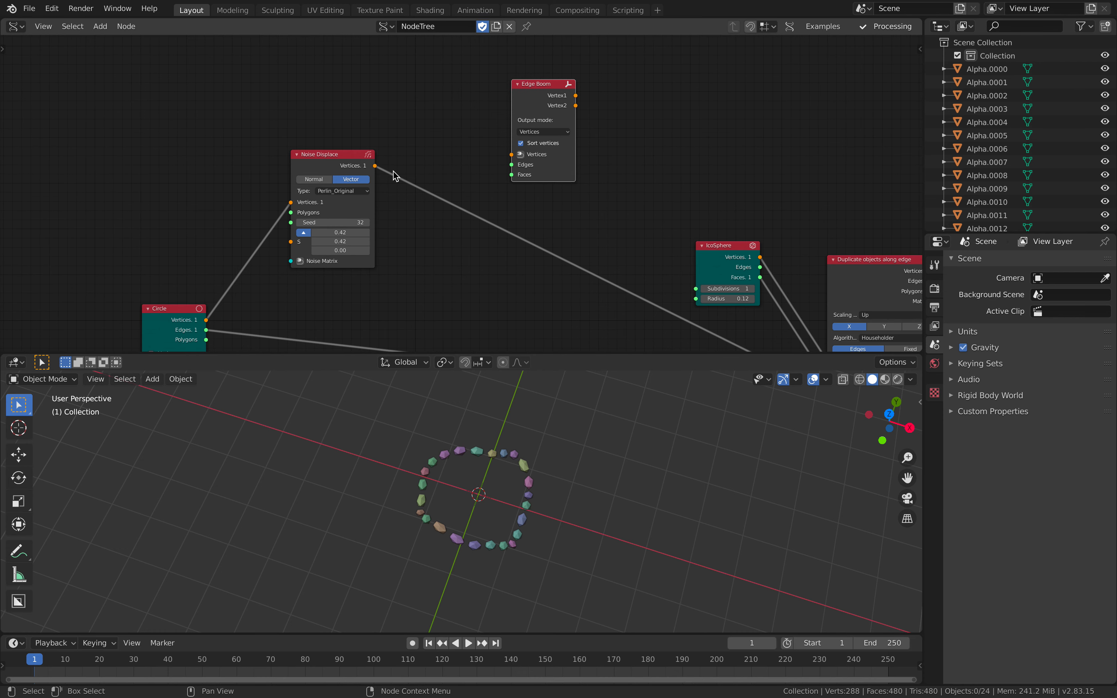
{"action": "left_click_drag", "start_coordinate": [375, 165], "coordinate": [207, 342]}
{"action": "left_click_drag", "start_coordinate": [333, 157], "coordinate": [327, 136]}
{"action": "left_click_drag", "start_coordinate": [206, 330], "coordinate": [511, 166]}
{"action": "middle_click_drag", "start_coordinate": [548, 163], "coordinate": [484, 168]}
{"action": "scroll", "coordinate": [484, 168], "scroll_direction": "up", "scroll_amount": 2}
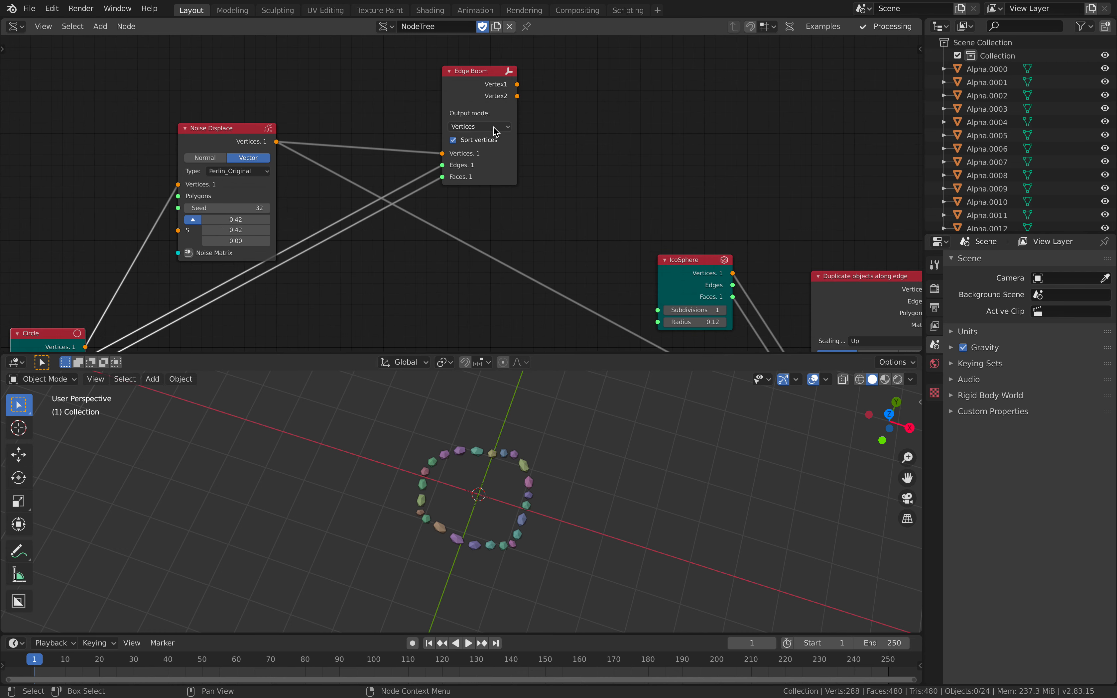
Set the Edge Boom node's output mode to Objects and save the file
{"action": "left_click", "coordinate": [494, 130]}
{"action": "left_click", "coordinate": [540, 127]}
{"action": "left_click_drag", "start_coordinate": [466, 87], "coordinate": [456, 77]}
{"action": "middle_click_drag", "start_coordinate": [512, 90], "coordinate": [512, 92]}
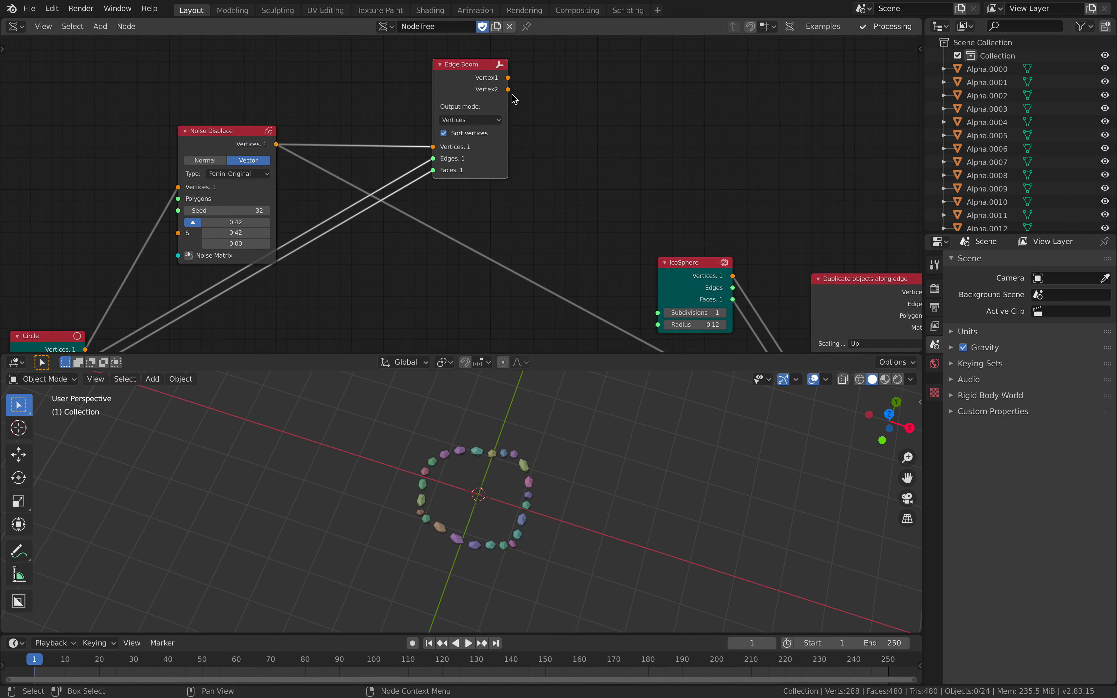
{"action": "left_click", "coordinate": [480, 120]}
{"action": "left_click", "coordinate": [479, 143]}
{"action": "left_click_drag", "start_coordinate": [508, 77], "coordinate": [565, 73]}
{"action": "middle_click_drag", "start_coordinate": [556, 80], "coordinate": [516, 113]}
{"action": "key", "text": "ctrl+s"}
Add a Bevel a Curve node after the Edge Boom node
{"action": "scroll", "coordinate": [515, 114], "scroll_direction": "down", "scroll_amount": 1}
{"action": "left_click_drag", "start_coordinate": [441, 111], "coordinate": [422, 96]}
{"action": "middle_click_drag", "start_coordinate": [505, 80], "coordinate": [473, 134]}
{"action": "key", "text": "shift+a"}
{"action": "left_click", "coordinate": [548, 122]}
{"action": "type", "text": "bevel"}
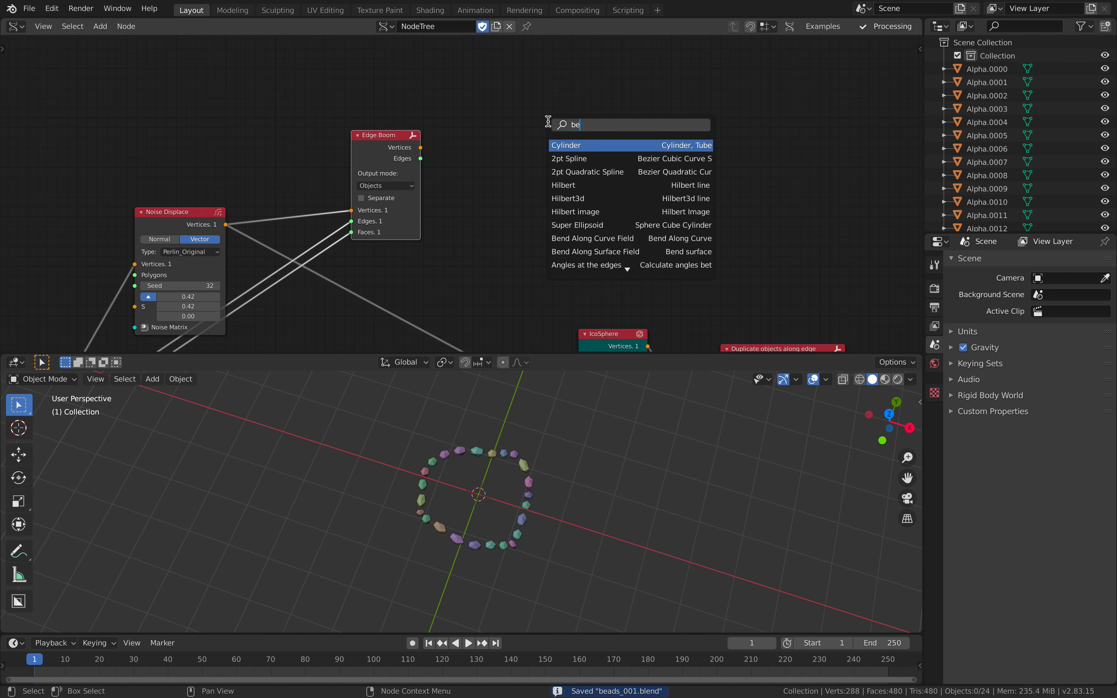
{"action": "key", "text": "Return"}
{"action": "left_click", "coordinate": [508, 94]}
Search for sphere nodes, add the Cast to Sphere node and place it after Bevel a Curve
{"action": "key", "text": "shift+a"}
{"action": "left_click", "coordinate": [643, 103]}
{"action": "type", "text": "sphere"}
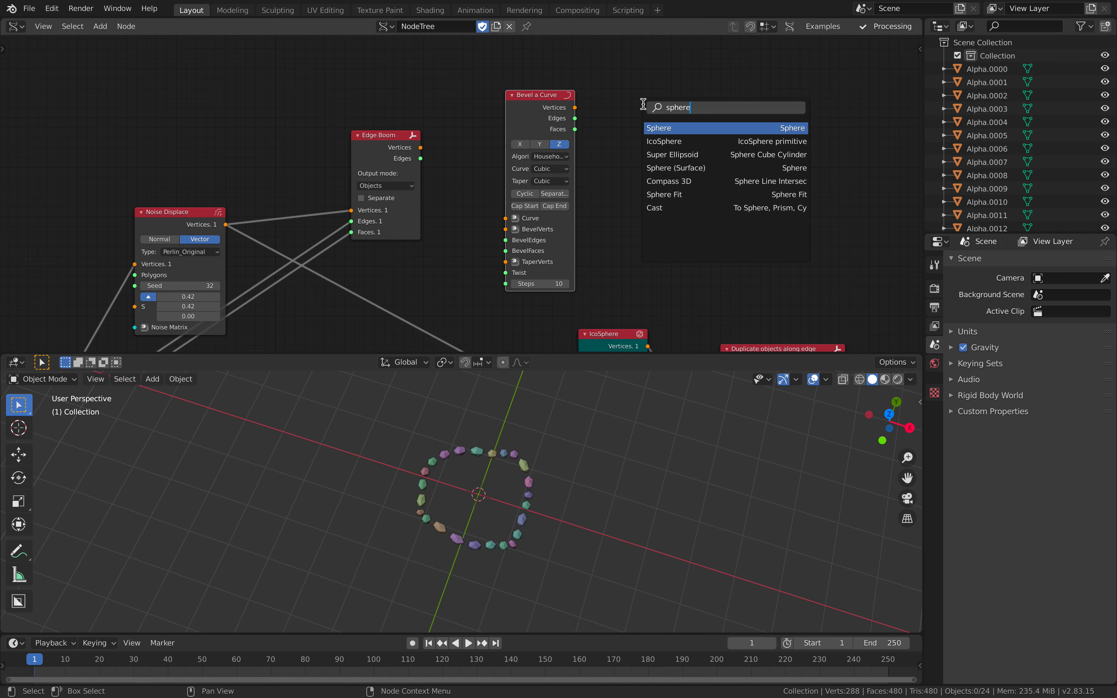
{"action": "key", "text": "Down"}
{"action": "key", "text": "Down"}
{"action": "key", "text": "Down"}
{"action": "key", "text": "Down"}
{"action": "key", "text": "Down"}
{"action": "key", "text": "Down"}
{"action": "left_click", "coordinate": [634, 96]}
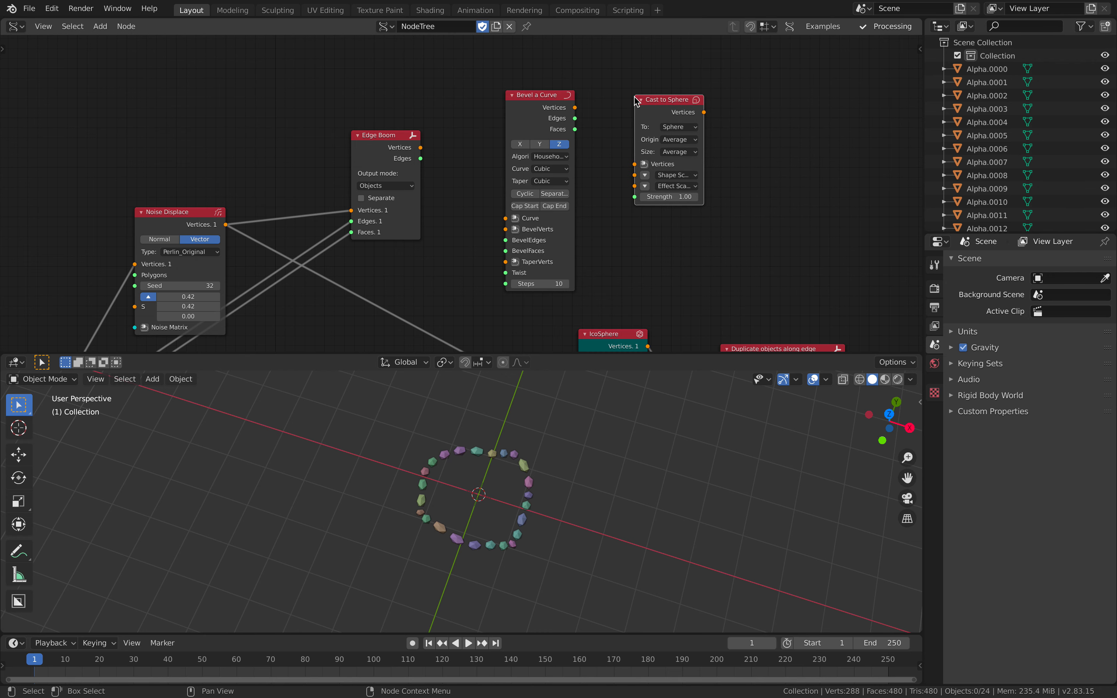
{"action": "middle_click_drag", "start_coordinate": [584, 122], "coordinate": [594, 110]}
{"action": "left_click_drag", "start_coordinate": [653, 94], "coordinate": [678, 83]}
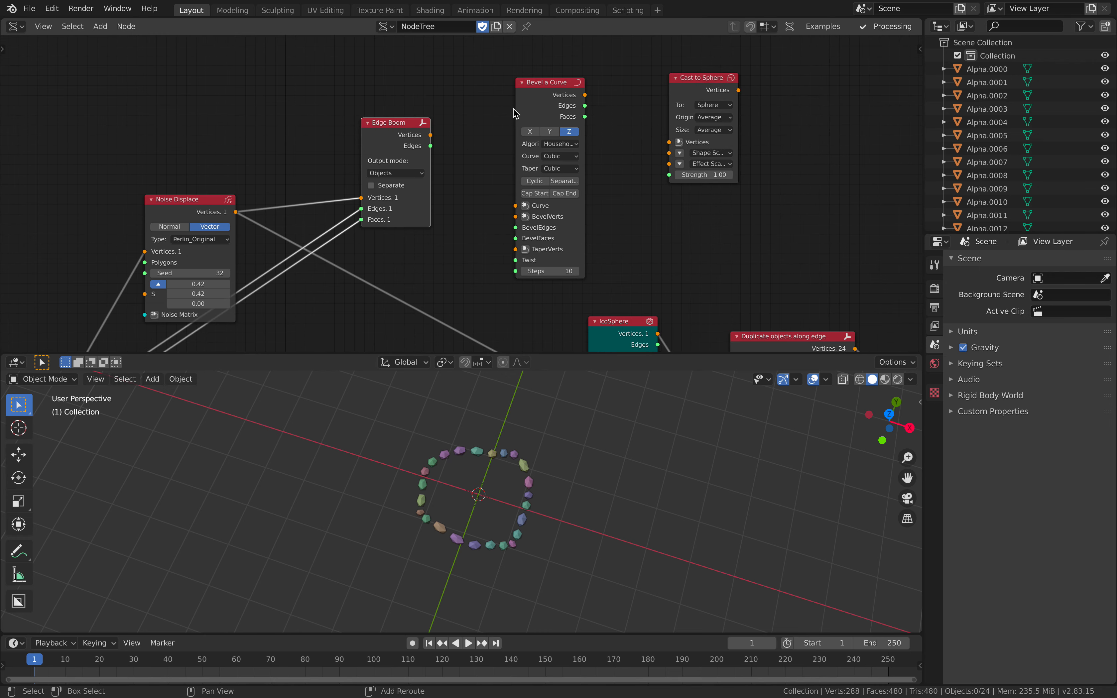
Link Edge Boom's outputs to Bevel a Curve, and the beveled vertices to the Cast to Sphere node
{"action": "key", "text": "f"}
{"action": "left_click", "coordinate": [635, 67]}
{"action": "middle_click_drag", "start_coordinate": [635, 66], "coordinate": [595, 69]}
{"action": "left_click_drag", "start_coordinate": [667, 92], "coordinate": [624, 71]}
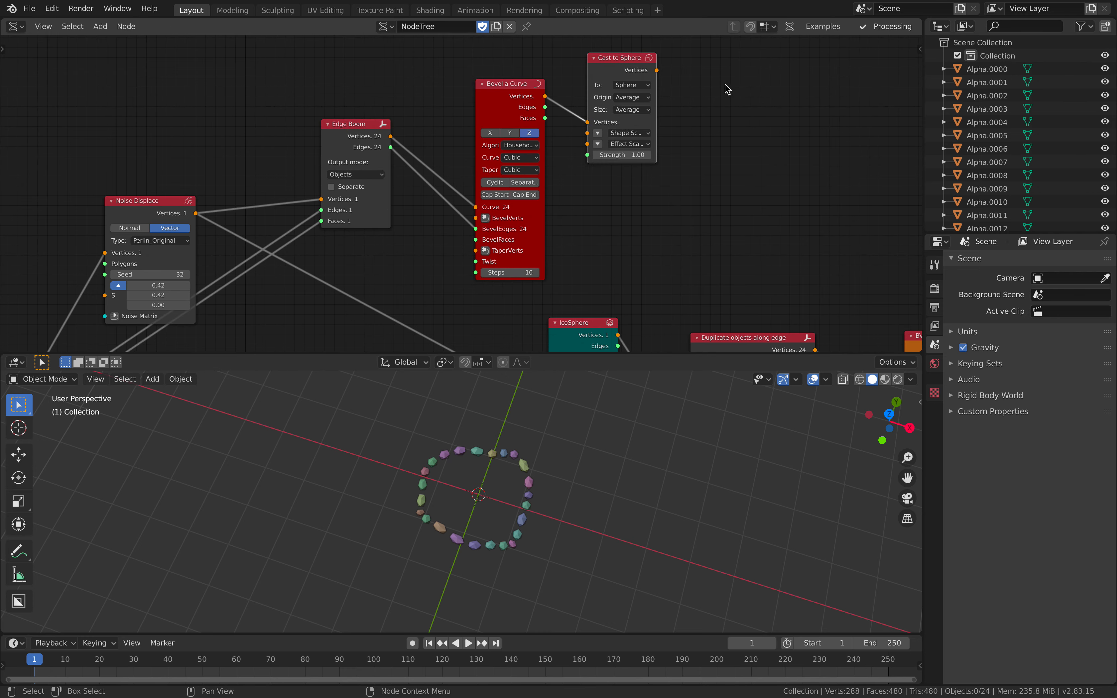
Attach a Temporal Viewer to Cast to Sphere and connect Bevel a Curve's Faces to the viewer's faces input
{"action": "middle_click_drag", "start_coordinate": [724, 85], "coordinate": [691, 89]}
{"action": "key", "text": "alt+space"}
{"action": "key", "text": "Escape"}
{"action": "left_click", "coordinate": [590, 70], "text": "ctrl+shift"}
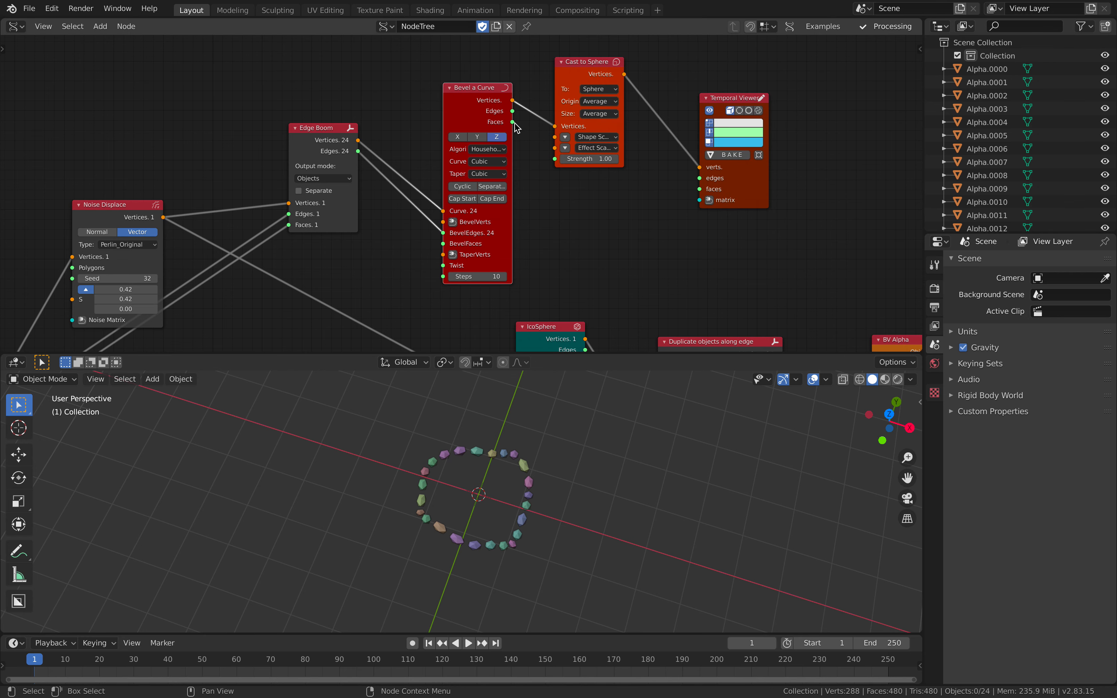
{"action": "left_click_drag", "start_coordinate": [688, 189], "coordinate": [699, 188]}
Disconnect Edge Boom's Edges from the BevelEdges input of the Bevel a Curve node
{"action": "middle_click_drag", "start_coordinate": [476, 249], "coordinate": [564, 273]}
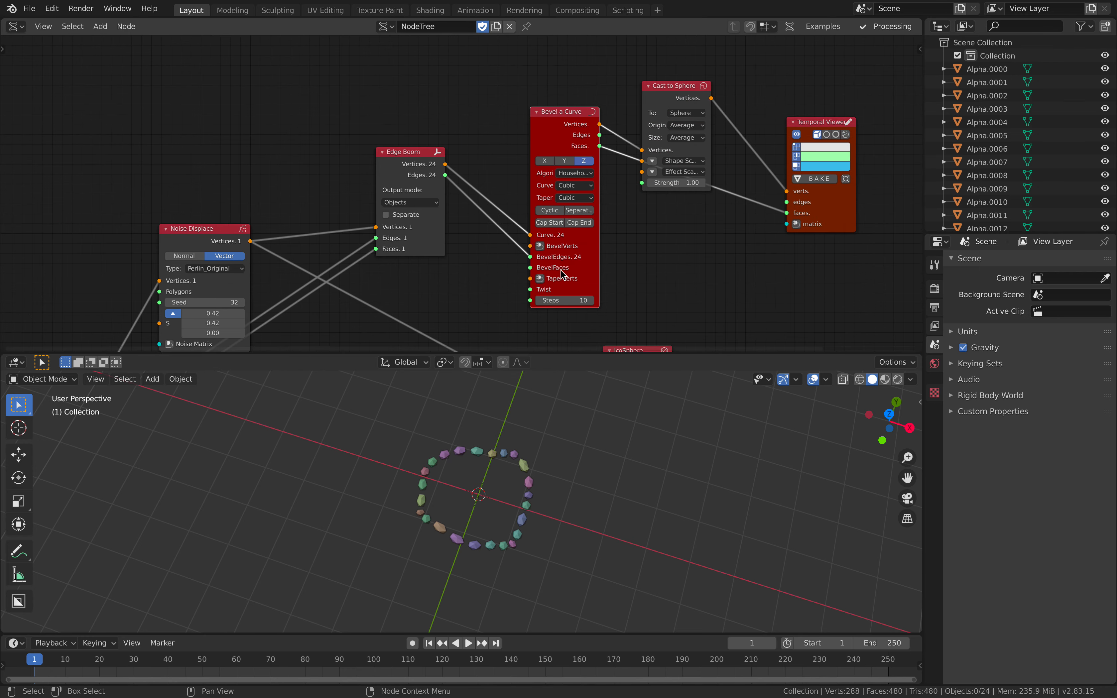
{"action": "middle_click_drag", "start_coordinate": [496, 199], "coordinate": [521, 201]}
{"action": "scroll", "coordinate": [557, 223], "scroll_direction": "up", "scroll_amount": 2}
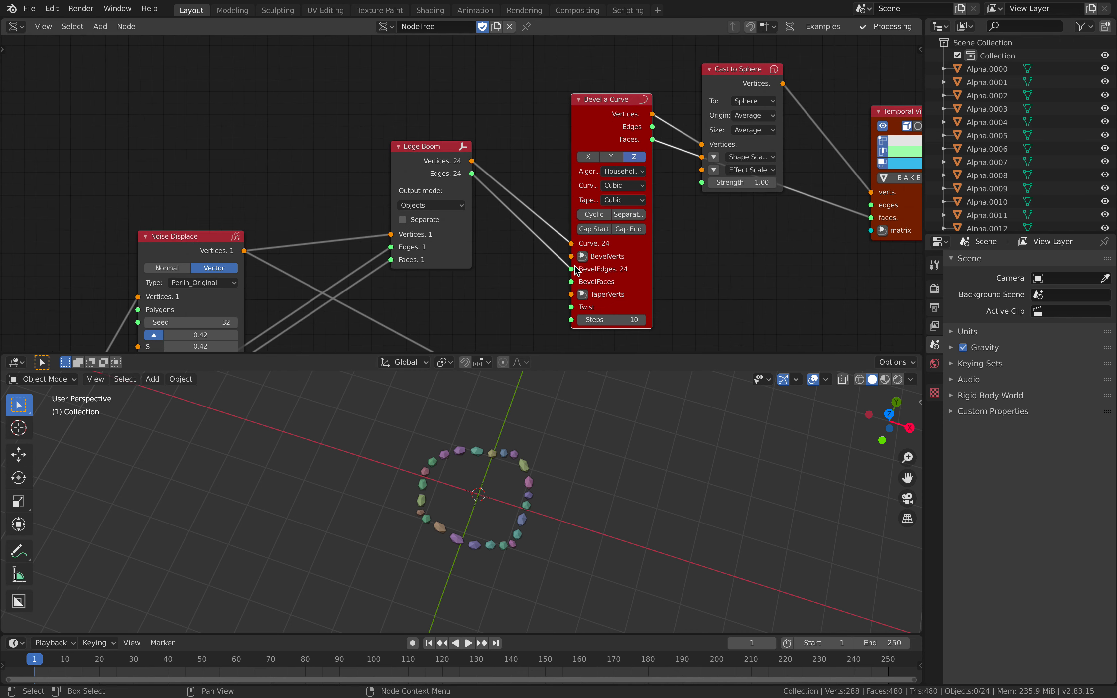
{"action": "left_click_drag", "start_coordinate": [453, 167], "coordinate": [446, 156]}
{"action": "left_click_drag", "start_coordinate": [572, 273], "coordinate": [634, 240]}
Add a second Circle node and connect its Vertices to BevelVerts and its Polygons to BevelFaces on Bevel a Curve
{"action": "middle_click_drag", "start_coordinate": [366, 143], "coordinate": [446, 158]}
{"action": "key", "text": "shift+a"}
{"action": "left_click", "coordinate": [427, 148]}
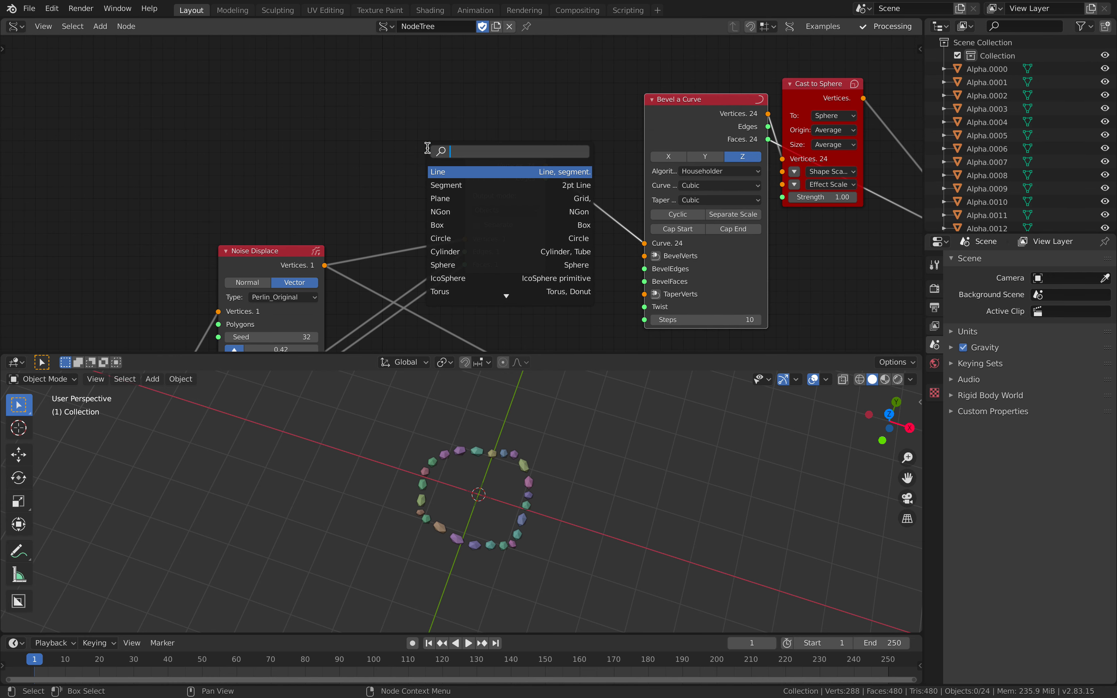
{"action": "type", "text": "circle"}
{"action": "key", "text": "Return"}
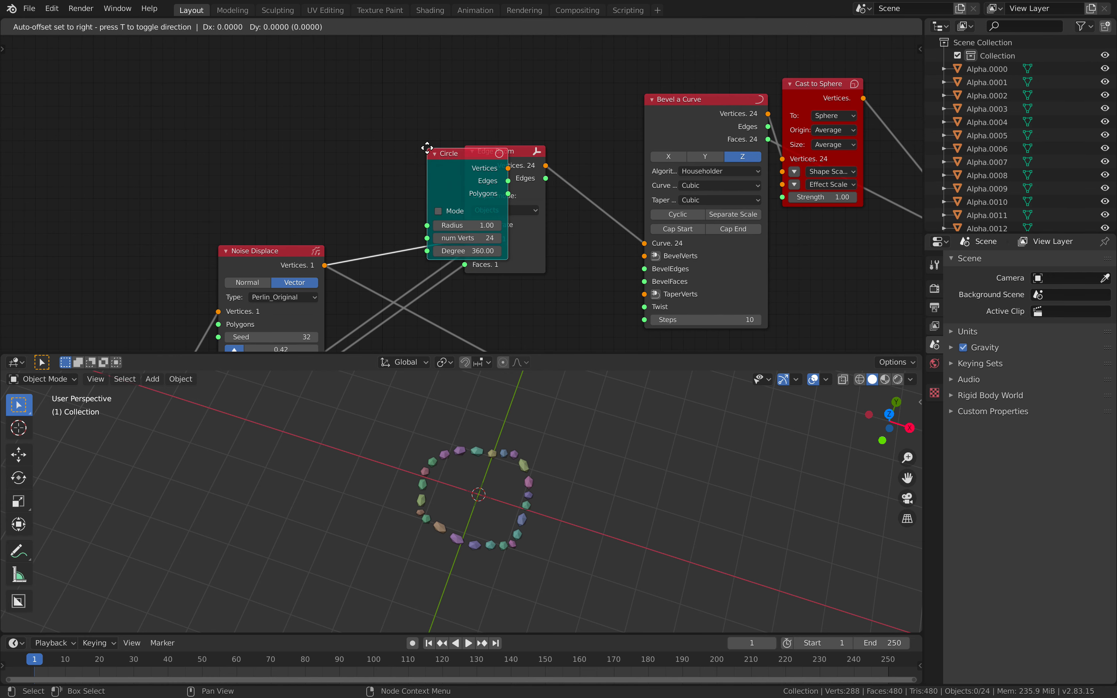
{"action": "left_click", "coordinate": [386, 107]}
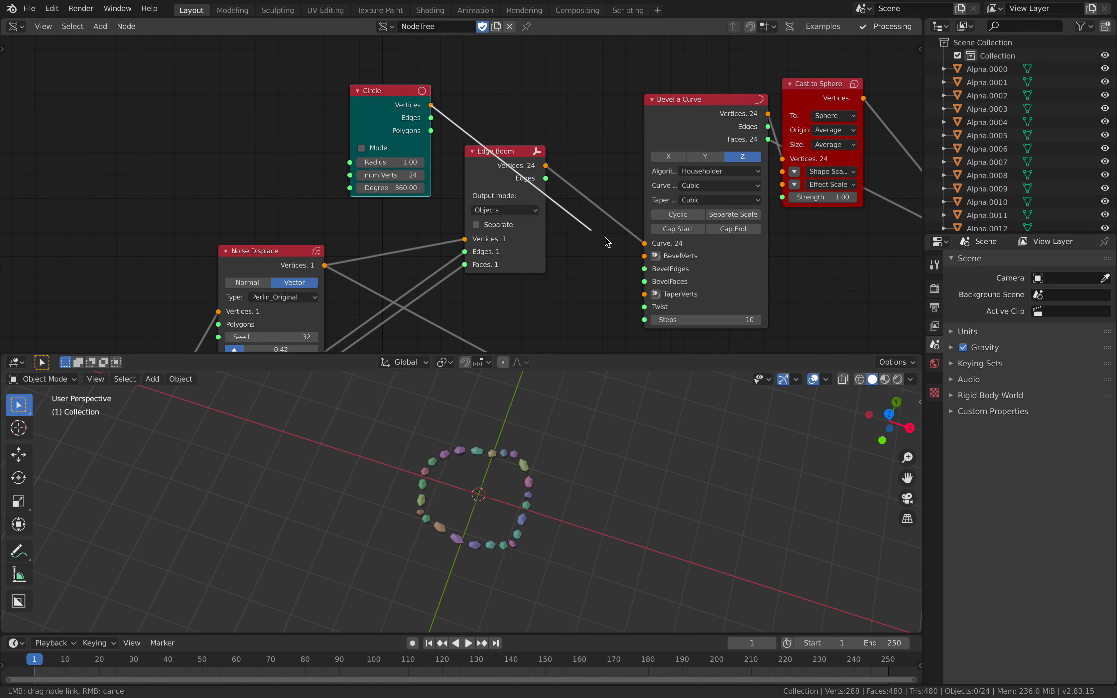
{"action": "left_click_drag", "start_coordinate": [638, 257], "coordinate": [643, 257]}
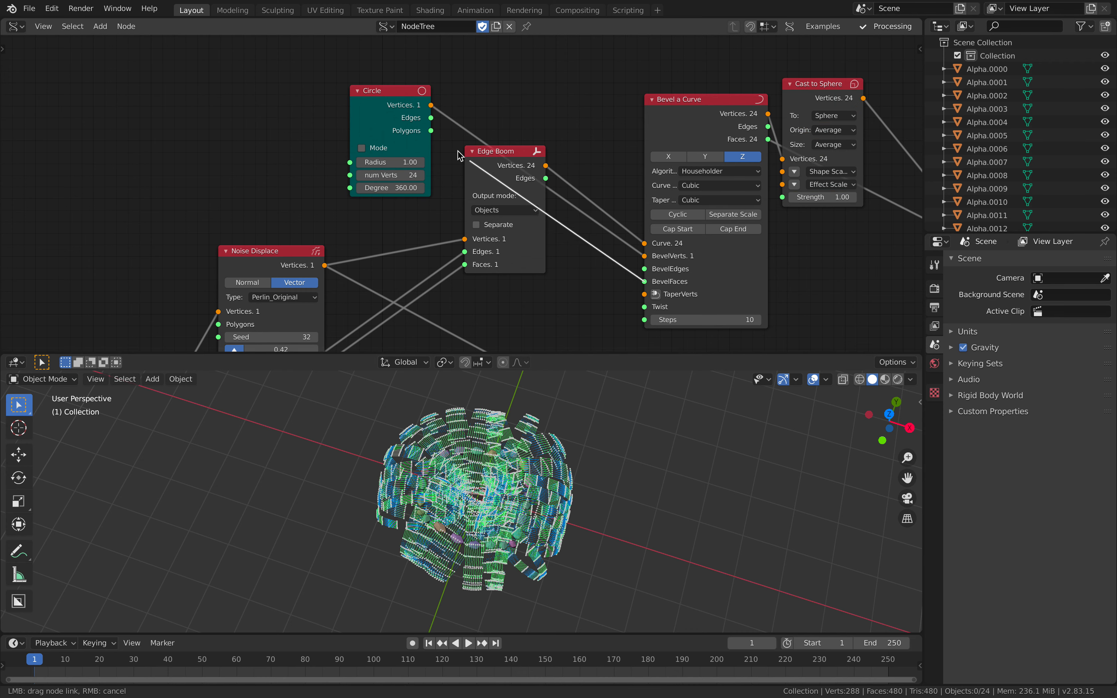
{"action": "left_click_drag", "start_coordinate": [432, 134], "coordinate": [432, 131]}
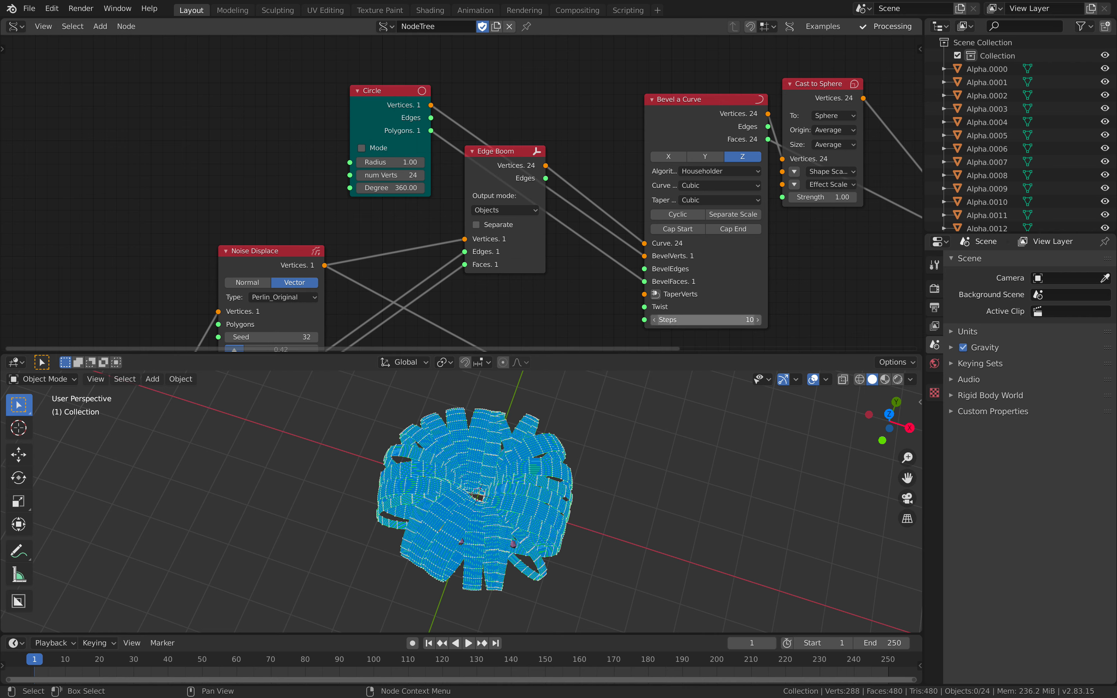
Set Bevel a Curve's Steps to 4, and the new Circle's num Verts to 12 and Radius to 0.10
{"action": "type", "text": "4"}
{"action": "key", "text": "Return"}
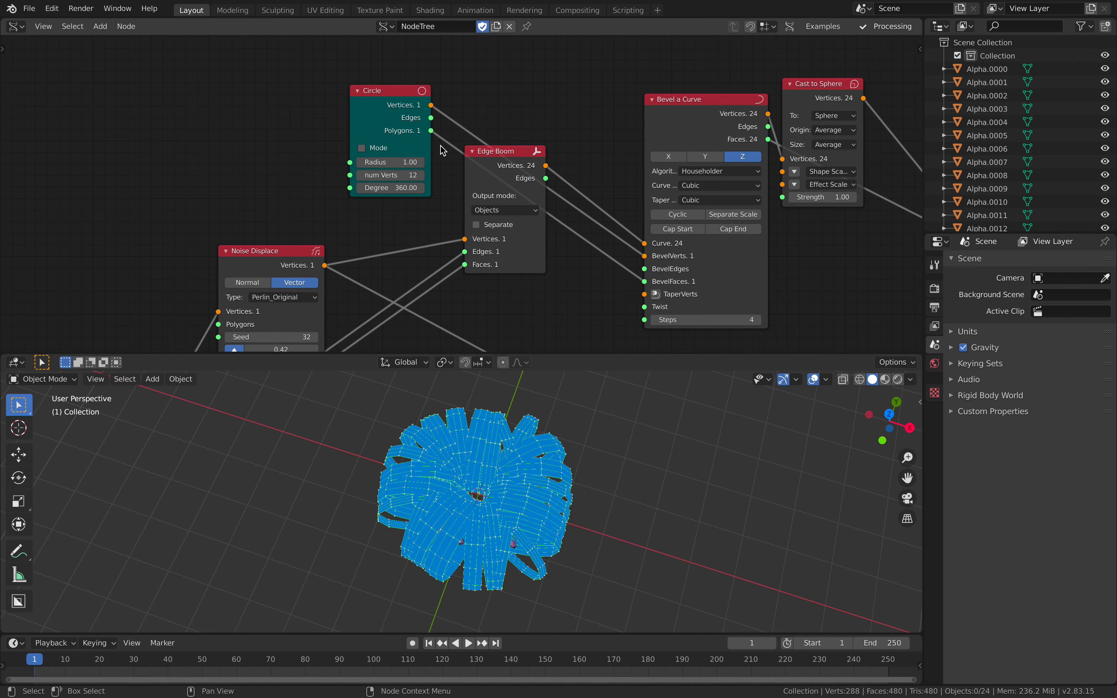
{"action": "left_click_drag", "start_coordinate": [401, 163], "coordinate": [362, 163]}
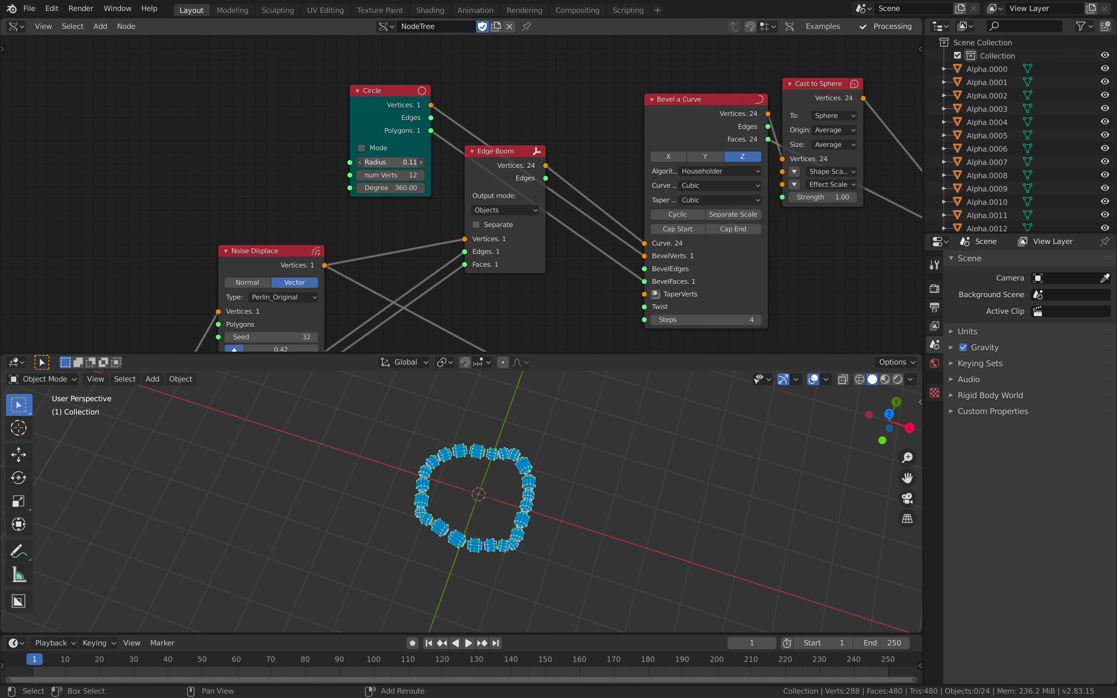
Enlarge the 3D viewport to inspect the beads up close, and save the file
{"action": "scroll", "coordinate": [545, 457], "scroll_direction": "up", "scroll_amount": 6}
{"action": "middle_click_drag", "start_coordinate": [545, 457], "coordinate": [597, 415]}
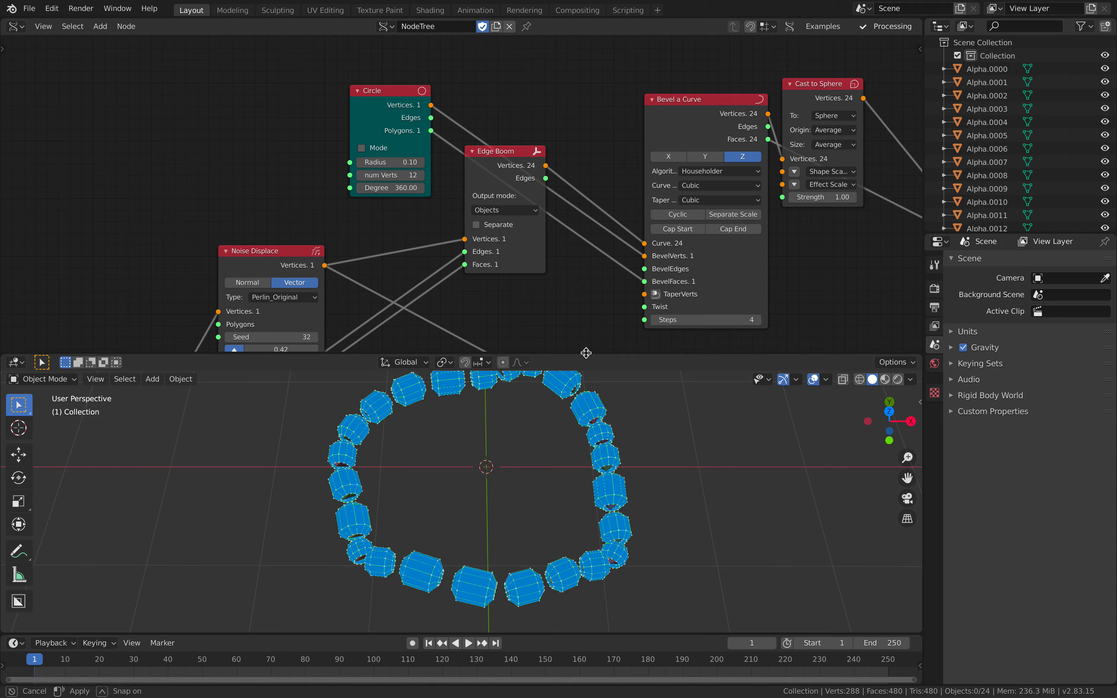
{"action": "left_click_drag", "start_coordinate": [588, 354], "coordinate": [588, 277]}
{"action": "middle_click_drag", "start_coordinate": [589, 323], "coordinate": [546, 491]}
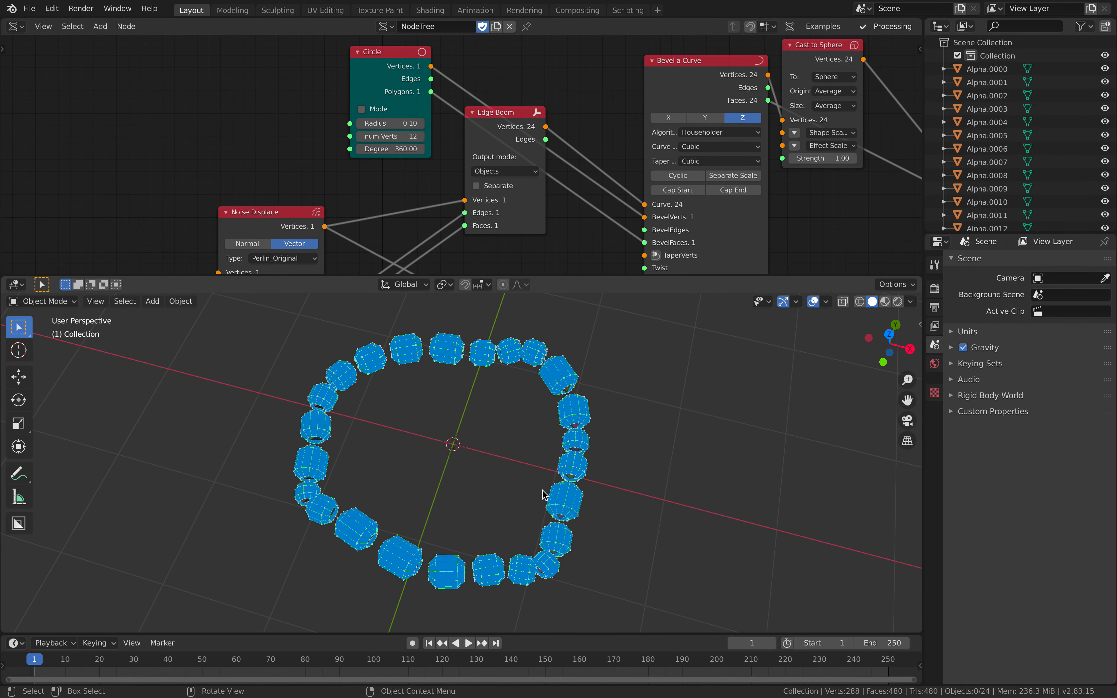
{"action": "middle_click_drag", "start_coordinate": [563, 390], "coordinate": [567, 416]}
{"action": "key", "text": "ctrl+s"}
Set the Steps of the Bevel a Curve node to 8
{"action": "middle_click_drag", "start_coordinate": [580, 218], "coordinate": [558, 220]}
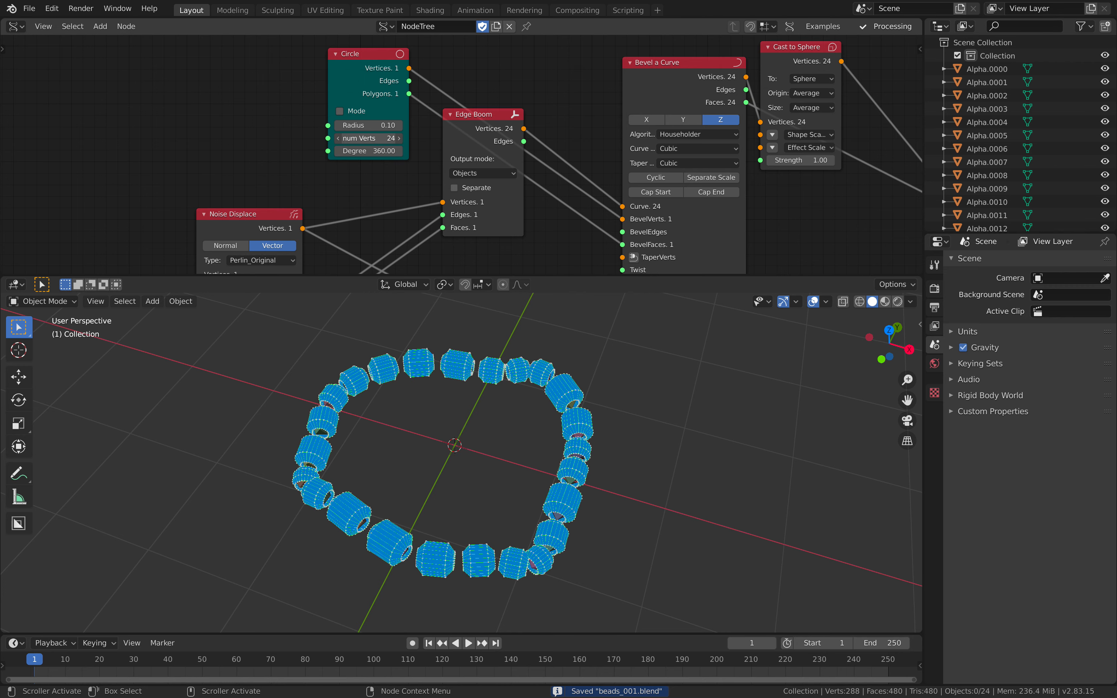
{"action": "middle_click_drag", "start_coordinate": [424, 140], "coordinate": [298, 82]}
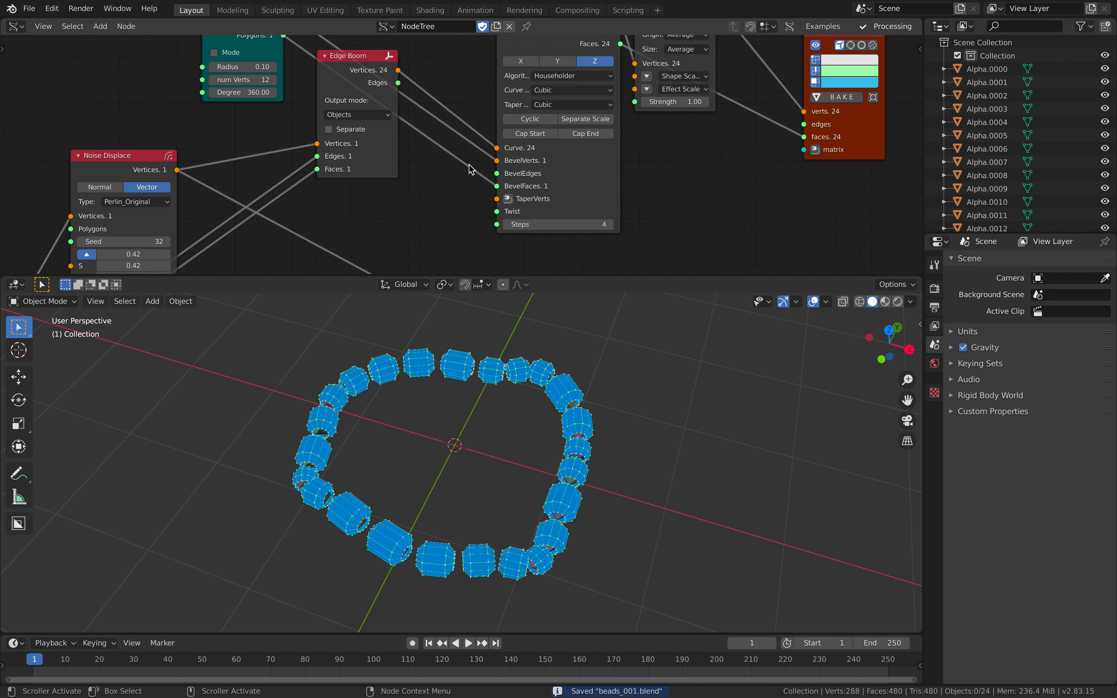
{"action": "left_click", "coordinate": [611, 225]}
{"action": "left_click", "coordinate": [611, 225]}
{"action": "left_click", "coordinate": [611, 225]}
{"action": "left_click", "coordinate": [611, 224]}
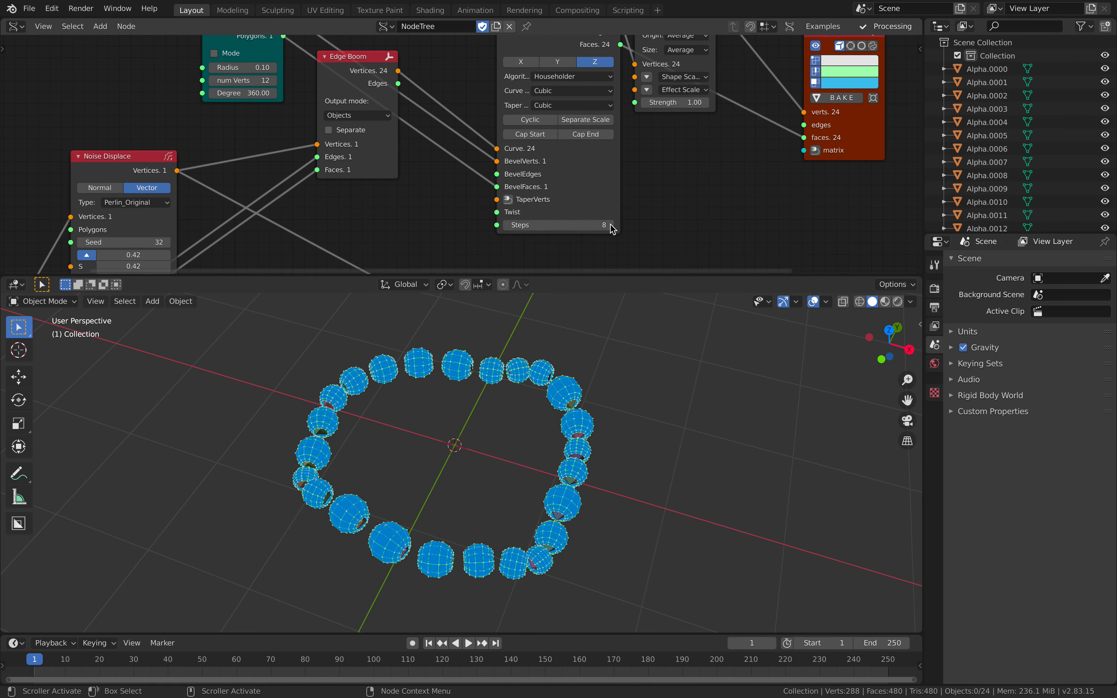
Raise the Steps of the Bevel a Curve node to 12
{"action": "left_click", "coordinate": [610, 225]}
{"action": "left_click", "coordinate": [610, 225]}
{"action": "left_click", "coordinate": [610, 225]}
{"action": "left_click", "coordinate": [609, 225]}
Set the Steps of the Bevel a Curve node to 6 and save the file
{"action": "left_click", "coordinate": [604, 225]}
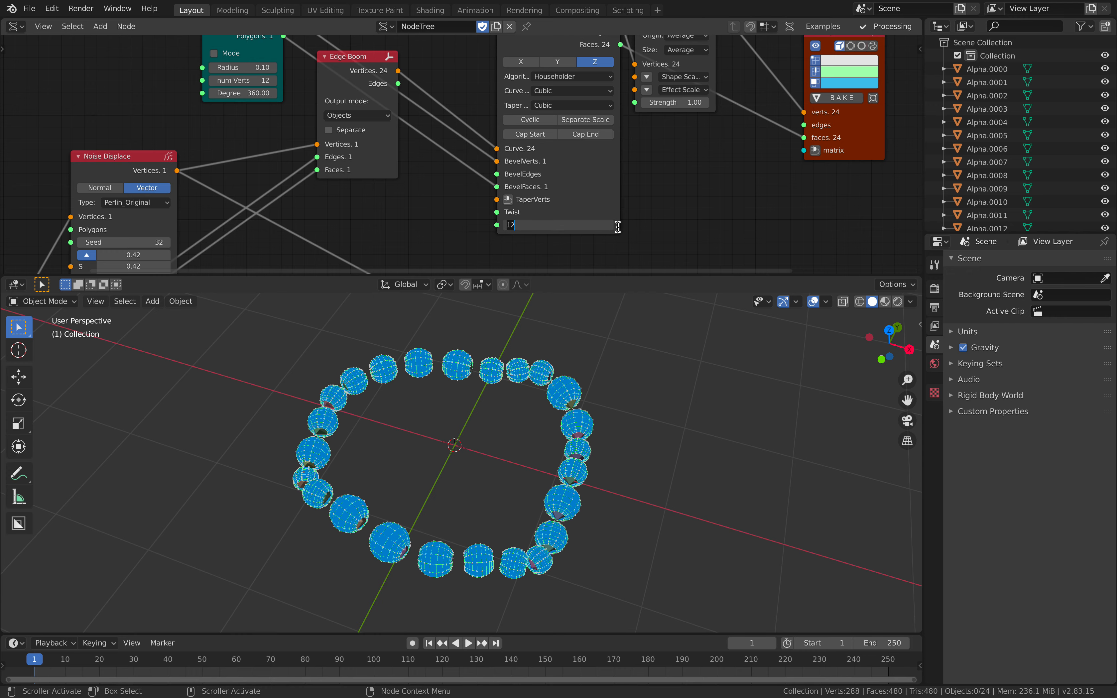
{"action": "type", "text": "4"}
{"action": "key", "text": "Return"}
{"action": "left_click", "coordinate": [612, 225]}
{"action": "left_click", "coordinate": [612, 225]}
{"action": "middle_click_drag", "start_coordinate": [560, 348], "coordinate": [549, 355]}
{"action": "middle_click_drag", "start_coordinate": [549, 458], "coordinate": [522, 449]}
{"action": "key", "text": "ctrl+s"}
Reposition the Temporal Viewer and Cast to Sphere nodes to space out the end of the bevel chain
{"action": "scroll", "coordinate": [521, 177], "scroll_direction": "down", "scroll_amount": 2}
{"action": "middle_click_drag", "start_coordinate": [722, 154], "coordinate": [455, 214]}
{"action": "mouse_move", "coordinate": [569, 194]}
{"action": "left_mouse_down"}
{"action": "mouse_move", "coordinate": [597, 186]}
{"action": "mouse_move", "coordinate": [585, 190]}
{"action": "left_mouse_up"}
{"action": "left_click_drag", "start_coordinate": [402, 74], "coordinate": [427, 58]}
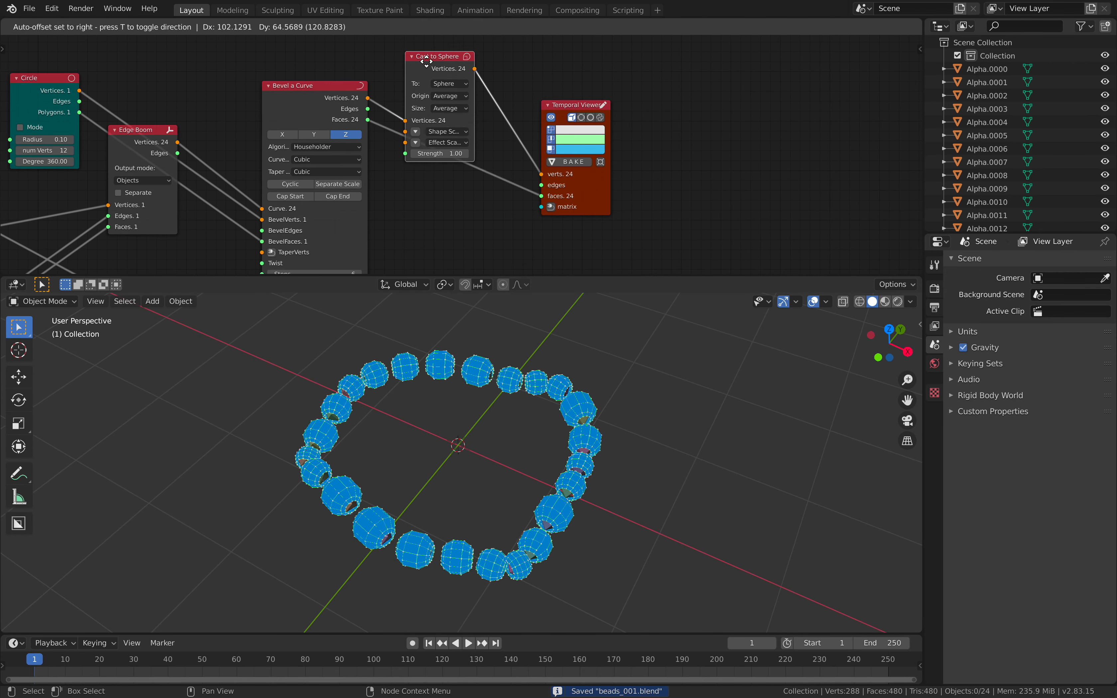
Replace the Temporal Viewer with a BMesh viewer node fed by Cast to Sphere's Vertices and Bevel a Curve's Faces
{"action": "key", "text": "x"}
{"action": "key", "text": "shift+a"}
{"action": "left_click", "coordinate": [569, 94]}
{"action": "type", "text": "bmesh"}
{"action": "key", "text": "Return"}
{"action": "left_click", "coordinate": [566, 72]}
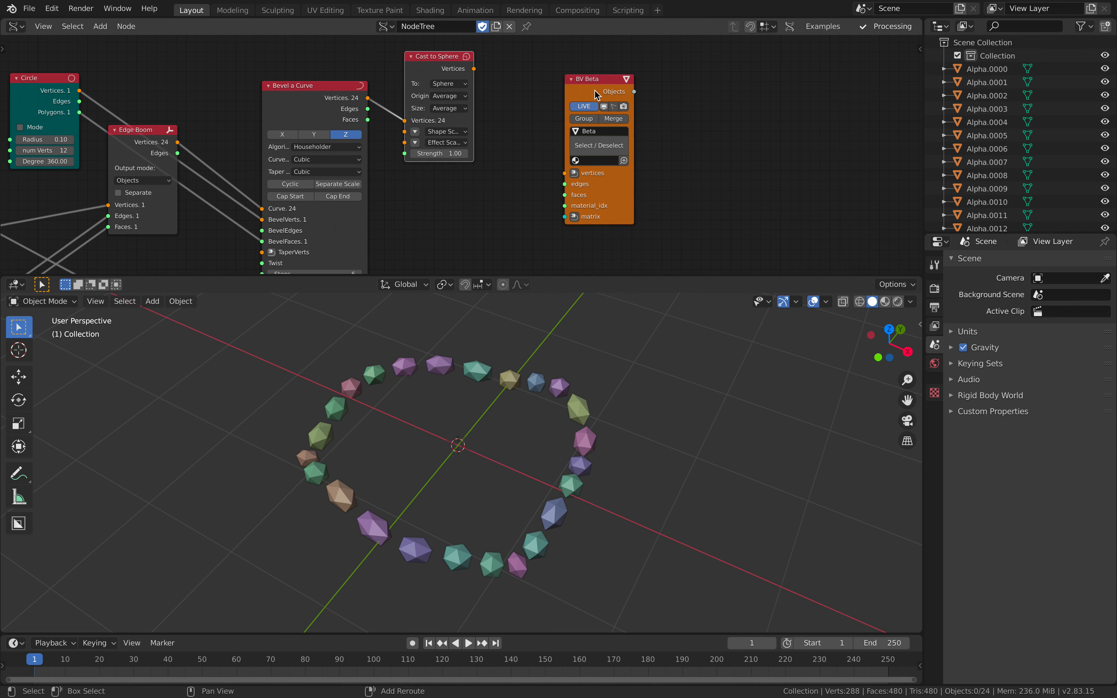
{"action": "key", "text": "shift+f"}
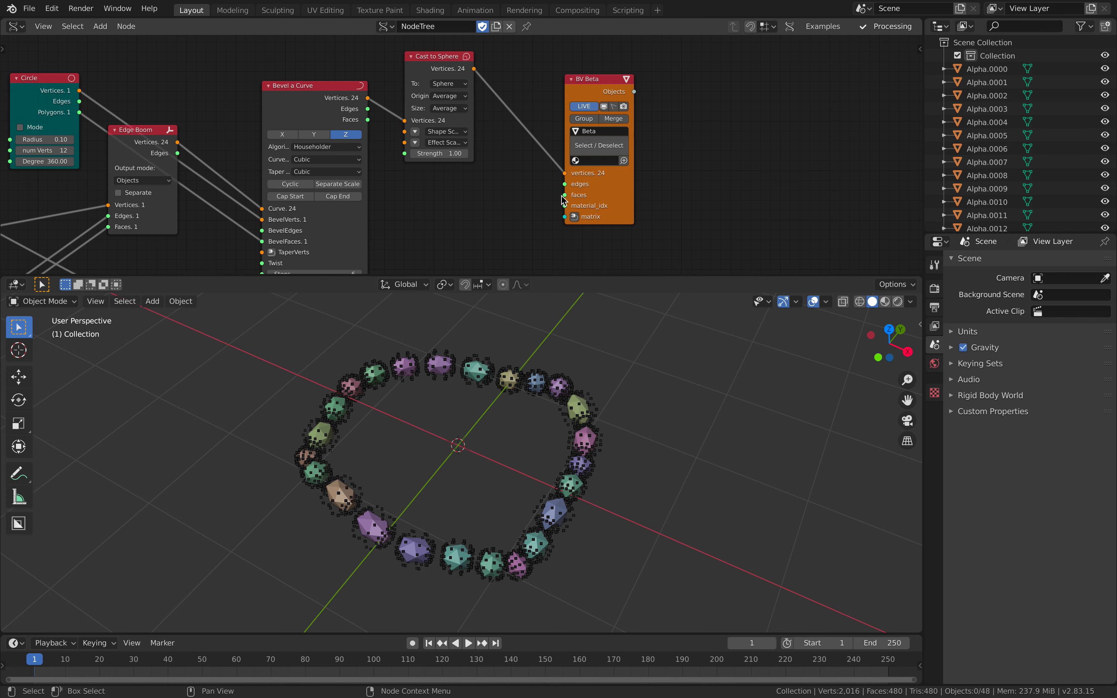
{"action": "left_click_drag", "start_coordinate": [370, 125], "coordinate": [369, 121]}
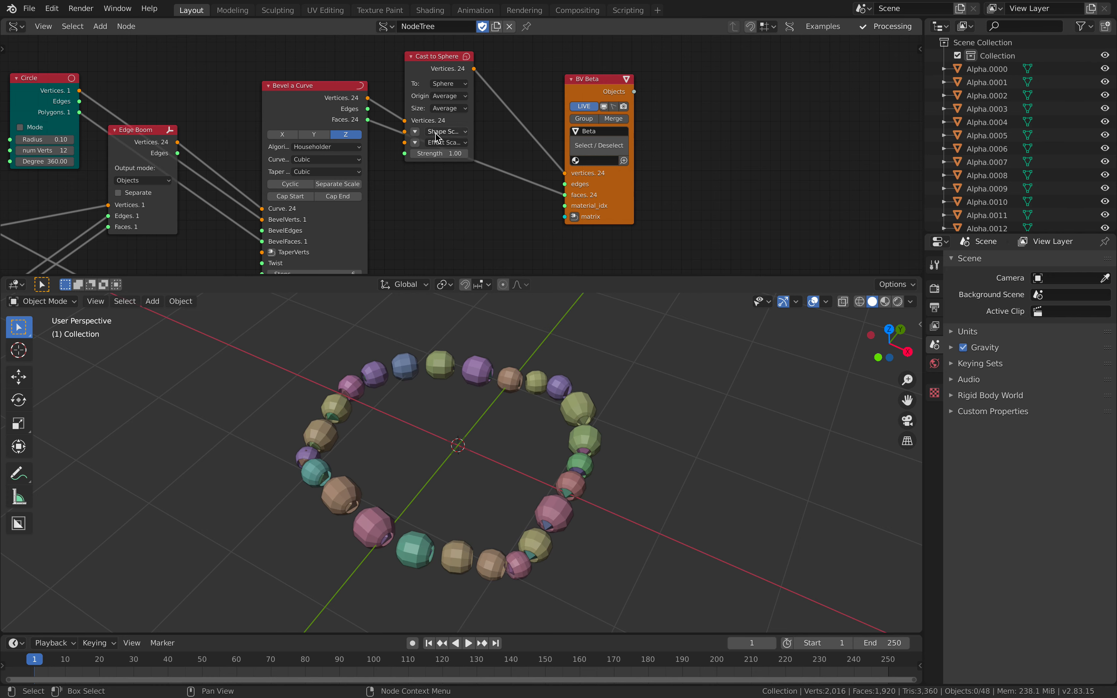
Add a Matrix In node with location X 3.120 and connect its Matrices to the matrix input of BV Beta
{"action": "scroll", "coordinate": [721, 183], "scroll_direction": "down", "scroll_amount": 5}
{"action": "middle_click_drag", "start_coordinate": [729, 179], "coordinate": [571, 104]}
{"action": "scroll", "coordinate": [490, 165], "scroll_direction": "up", "scroll_amount": 2}
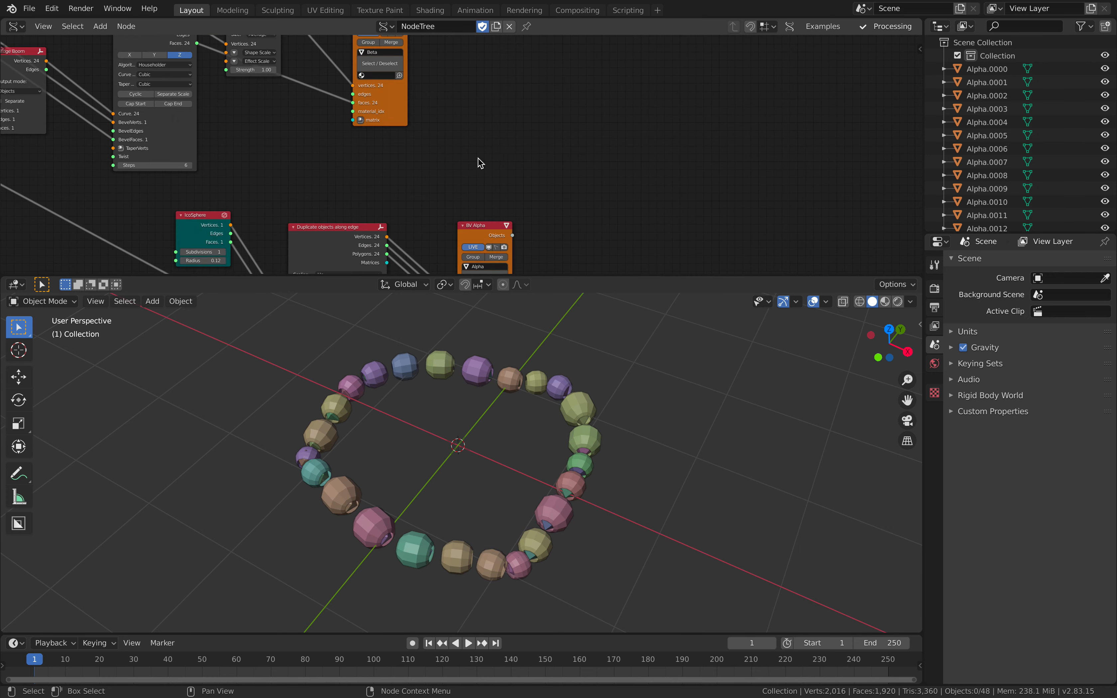
{"action": "left_click_drag", "start_coordinate": [406, 115], "coordinate": [519, 152]}
{"action": "scroll", "coordinate": [525, 152], "scroll_direction": "up", "scroll_amount": 1}
{"action": "left_click", "coordinate": [491, 153]}
{"action": "left_click_drag", "start_coordinate": [358, 96], "coordinate": [406, 169]}
{"action": "left_click", "coordinate": [328, 170]}
View both bead strings side by side in the 3D viewport and save the file
{"action": "middle_click_drag", "start_coordinate": [661, 444], "coordinate": [570, 408], "text": "shift"}
{"action": "middle_click_drag", "start_coordinate": [569, 408], "coordinate": [660, 442]}
{"action": "scroll", "coordinate": [615, 414], "scroll_direction": "up", "scroll_amount": 3}
{"action": "middle_click_drag", "start_coordinate": [661, 443], "coordinate": [666, 458]}
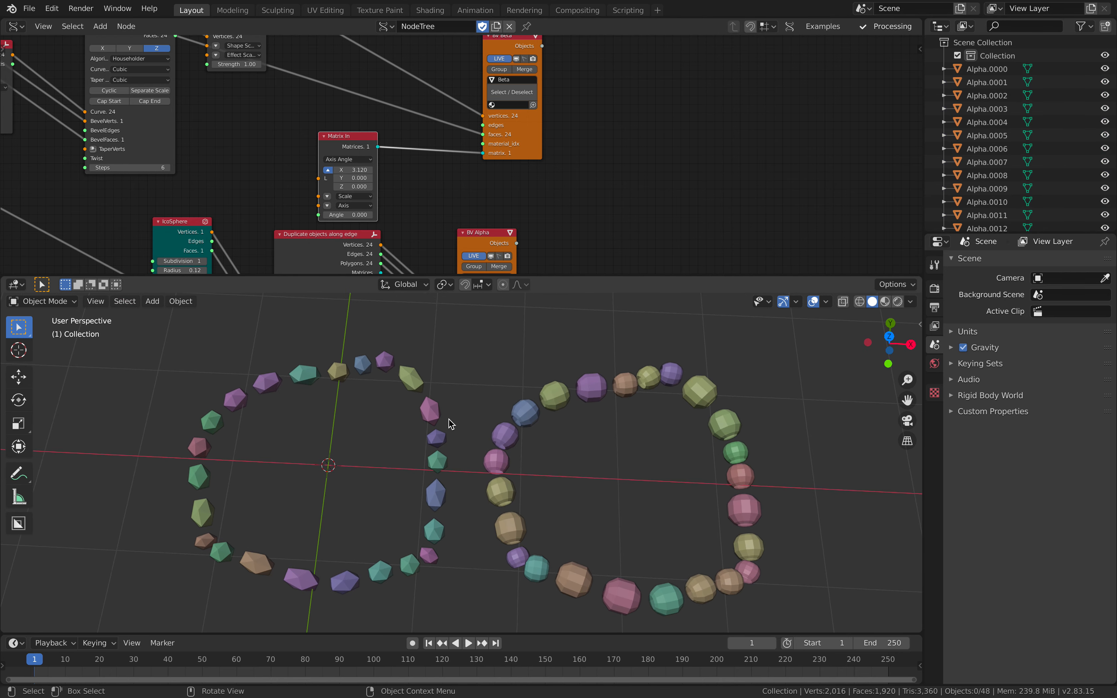
{"action": "middle_click_drag", "start_coordinate": [474, 417], "coordinate": [491, 539]}
{"action": "key", "text": "ctrl+s"}
{"action": "scroll", "coordinate": [490, 539], "scroll_direction": "up", "scroll_amount": 5}
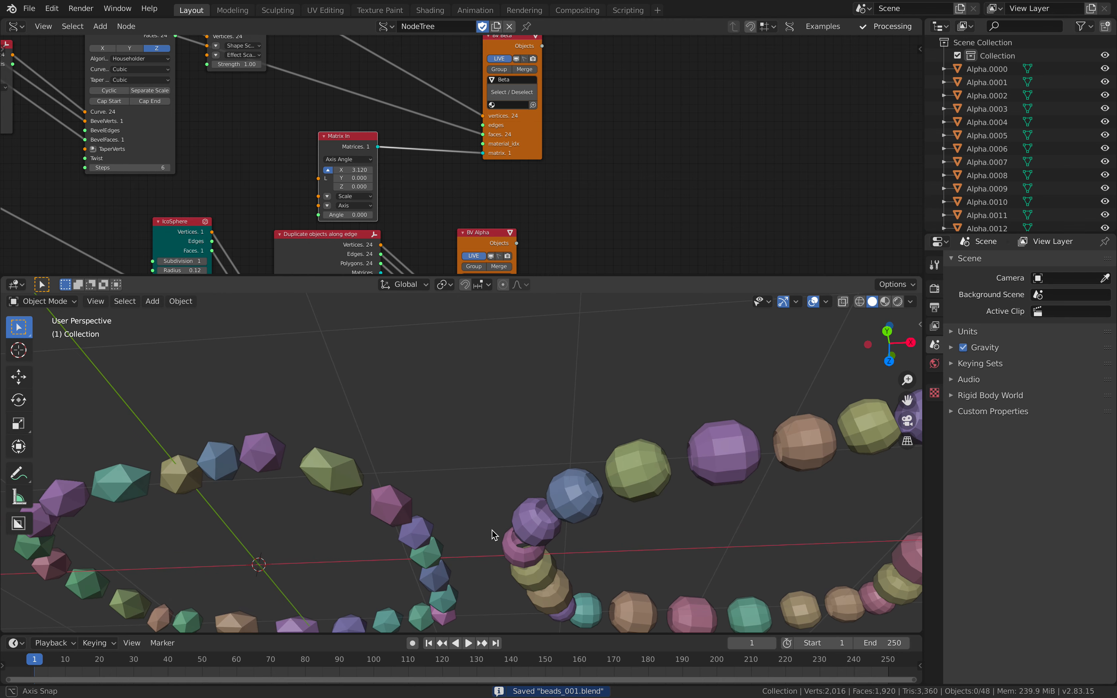
Reduce the Radius of the Circle feeding Bevel a Curve to 0.04
{"action": "mouse_move", "coordinate": [387, 237]}
{"action": "middle_mouse_down"}
{"action": "mouse_move", "coordinate": [484, 265]}
{"action": "mouse_move", "coordinate": [524, 258]}
{"action": "middle_mouse_up"}
{"action": "mouse_move", "coordinate": [210, 147]}
{"action": "middle_mouse_down"}
{"action": "mouse_move", "coordinate": [308, 169]}
{"action": "mouse_move", "coordinate": [417, 215]}
{"action": "middle_mouse_up"}
{"action": "left_click_drag", "start_coordinate": [244, 141], "coordinate": [230, 141]}
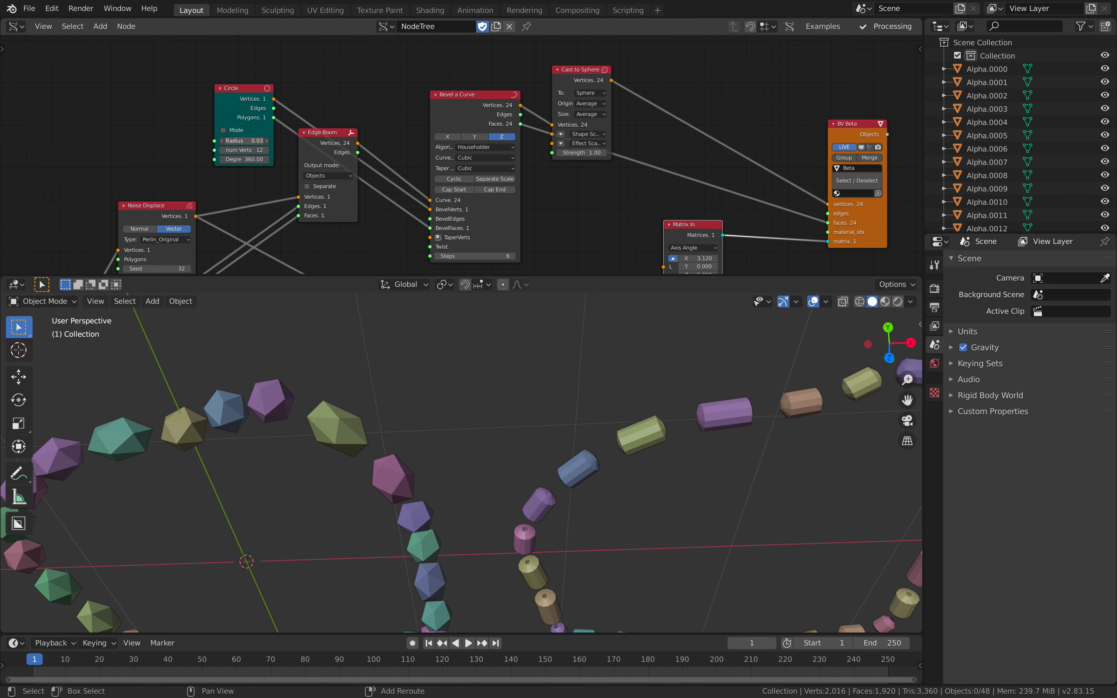
Raise the Steps of the Bevel a Curve node from 6 to 12
{"action": "scroll", "coordinate": [514, 239], "scroll_direction": "down", "scroll_amount": 2, "text": "shift"}
{"action": "left_click", "coordinate": [509, 227]}
{"action": "left_click", "coordinate": [509, 227]}
{"action": "left_click", "coordinate": [509, 227]}
{"action": "left_click", "coordinate": [509, 227]}
{"action": "left_click", "coordinate": [509, 227]}
{"action": "left_click", "coordinate": [509, 227]}
Set the Strength of the Cast to Sphere node to 1.43 and save the file
{"action": "left_click_drag", "start_coordinate": [579, 123], "coordinate": [597, 124]}
{"action": "scroll", "coordinate": [751, 462], "scroll_direction": "down", "scroll_amount": 2}
{"action": "middle_click_drag", "start_coordinate": [751, 467], "coordinate": [604, 438]}
{"action": "key", "text": "ctrl+s"}
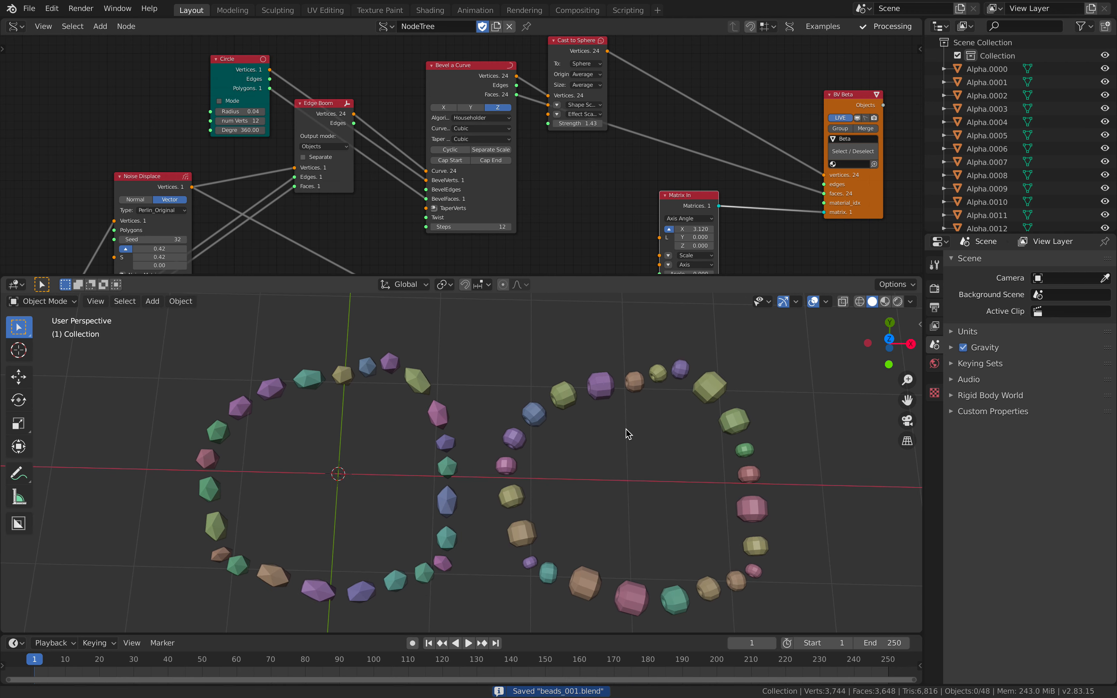
Select a rounded bead to inspect its hole up close, and clear the selection
{"action": "scroll", "coordinate": [600, 438], "scroll_direction": "up", "scroll_amount": 5}
{"action": "middle_click_drag", "start_coordinate": [576, 476], "coordinate": [557, 389]}
{"action": "left_click", "coordinate": [514, 402]}
{"action": "scroll", "coordinate": [507, 432], "scroll_direction": "up", "scroll_amount": 3}
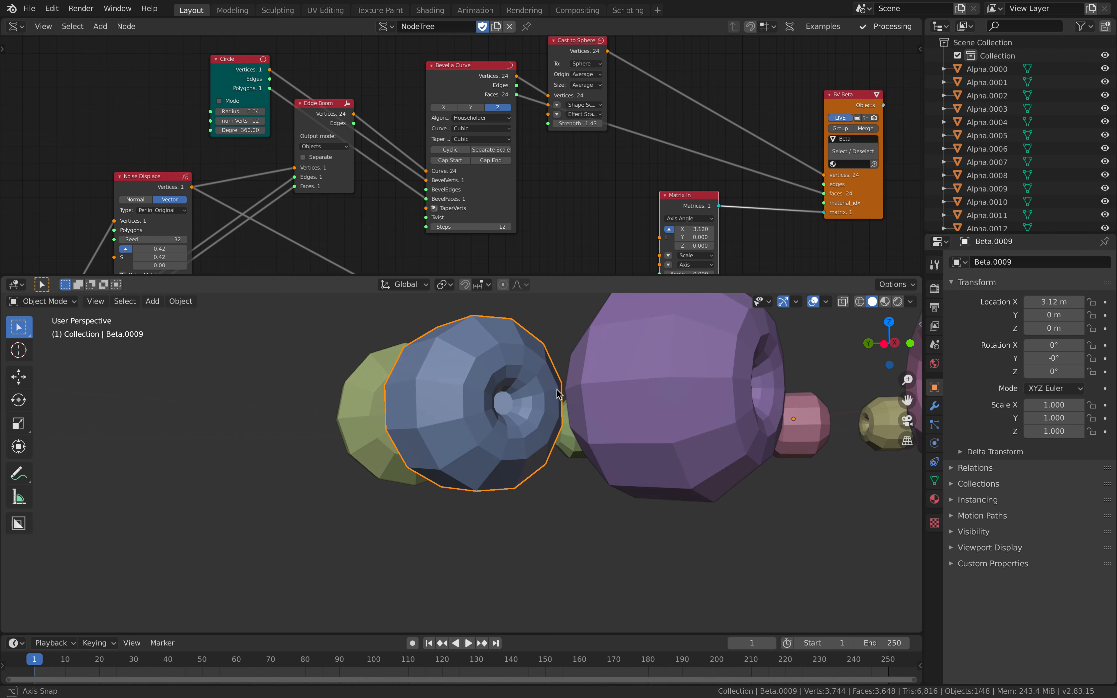
{"action": "scroll", "coordinate": [556, 388], "scroll_direction": "down", "scroll_amount": 8}
{"action": "key", "text": "a"}
{"action": "key", "text": "alt+a"}
{"action": "middle_click_drag", "start_coordinate": [614, 450], "coordinate": [457, 467]}
Save the file
{"action": "key", "text": "ctrl+s"}
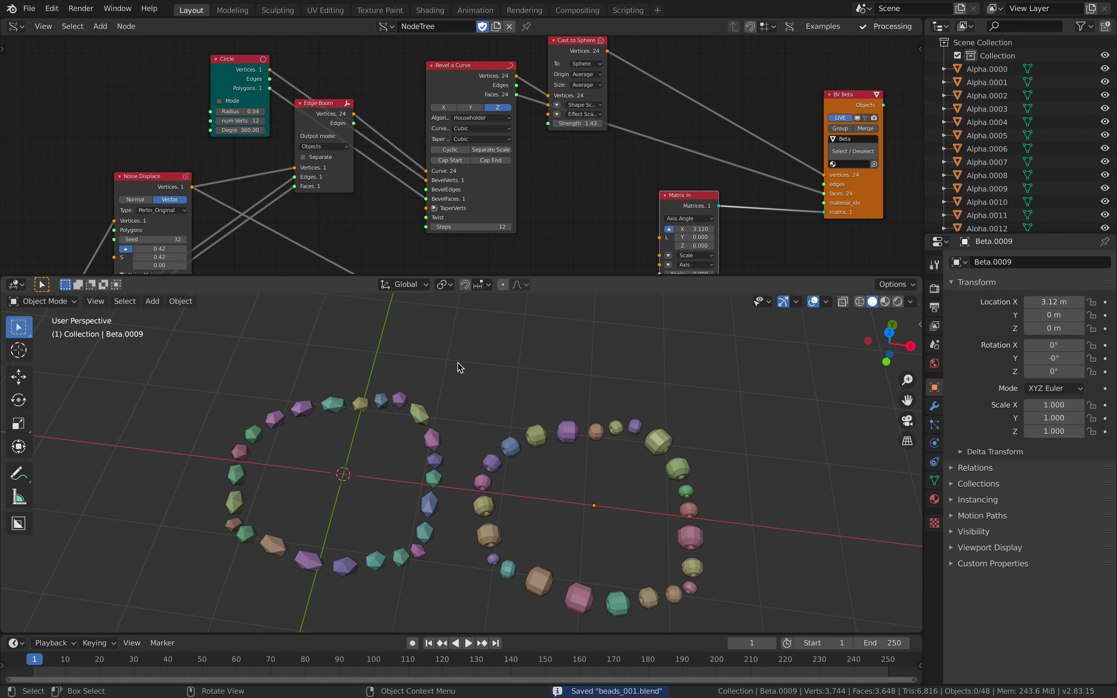
{"action": "left_click", "coordinate": [29, 9]}
{"action": "left_click", "coordinate": [58, 98]}
Tidy the node layout by repositioning the Duplicate objects along edge and BV Alpha nodes
{"action": "scroll", "coordinate": [684, 224], "scroll_direction": "down", "scroll_amount": 4}
{"action": "middle_click_drag", "start_coordinate": [684, 224], "coordinate": [554, 163]}
{"action": "left_click_drag", "start_coordinate": [485, 190], "coordinate": [497, 215]}
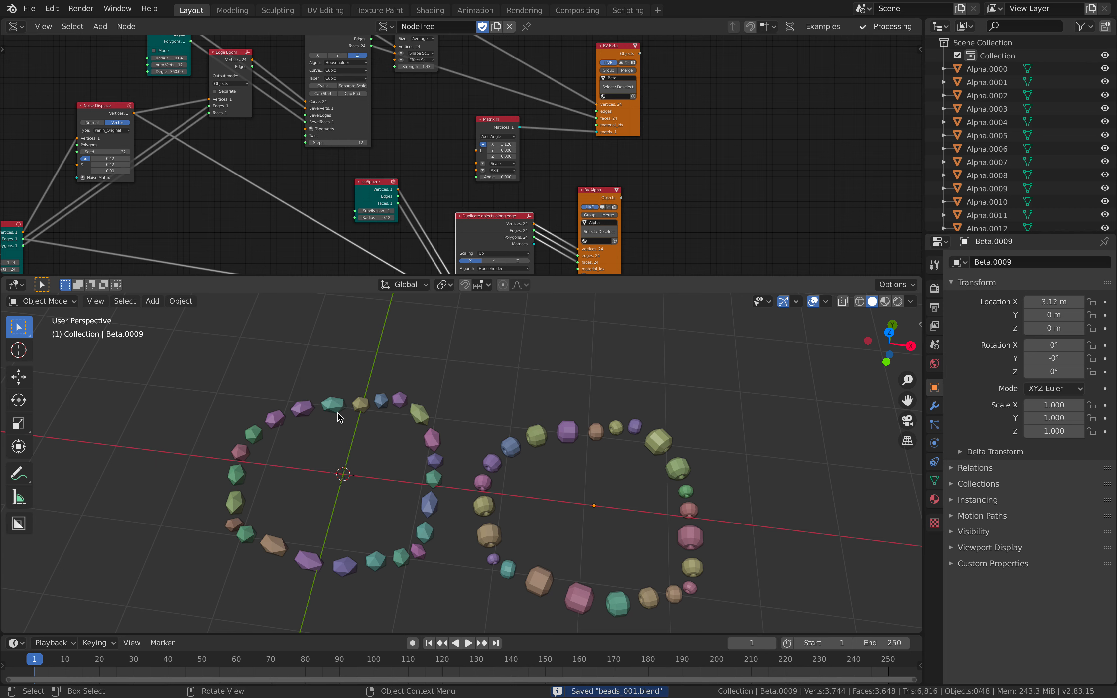
{"action": "middle_click_drag", "start_coordinate": [674, 206], "coordinate": [629, 197]}
{"action": "left_click_drag", "start_coordinate": [548, 183], "coordinate": [565, 184]}
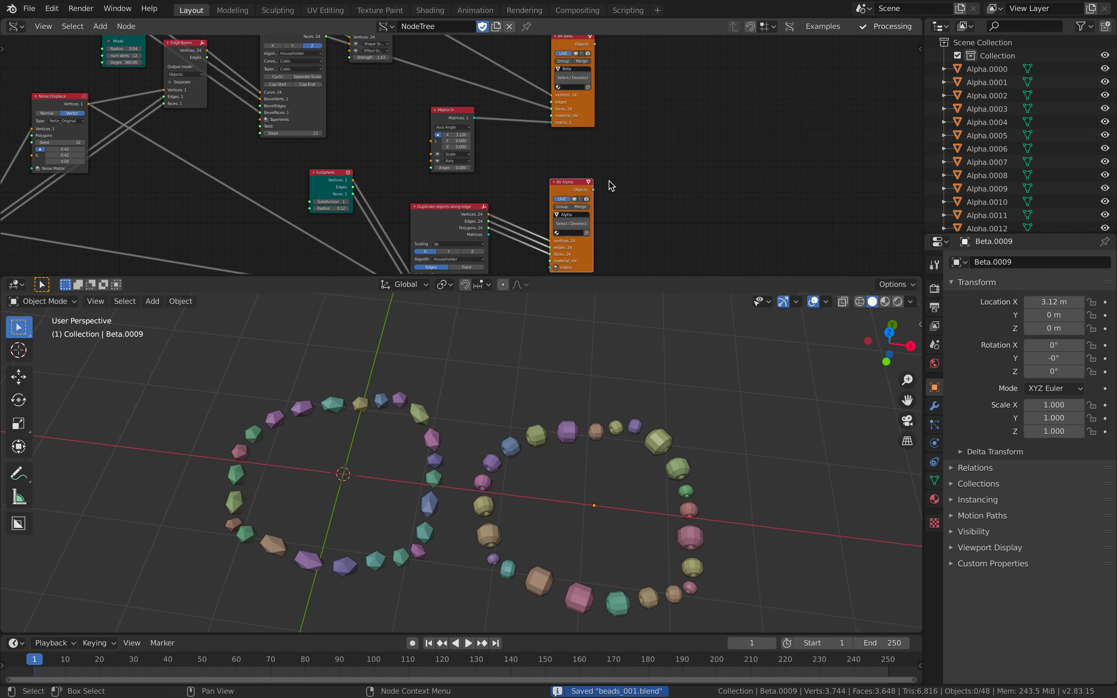
{"action": "left_click_drag", "start_coordinate": [466, 205], "coordinate": [476, 202]}
{"action": "middle_click_drag", "start_coordinate": [606, 159], "coordinate": [550, 189]}
{"action": "scroll", "coordinate": [596, 160], "scroll_direction": "up", "scroll_amount": 1}
{"action": "left_click", "coordinate": [598, 159]}
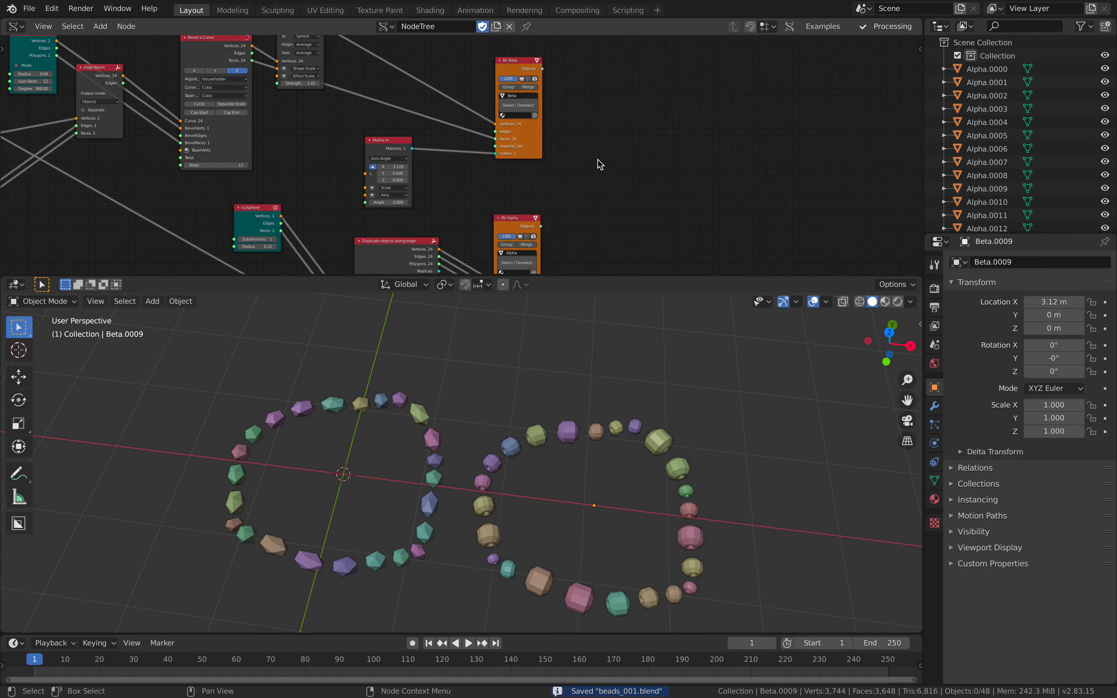
Enable Merge on the BV Beta and BV Alpha viewer nodes and save the file
{"action": "left_click", "coordinate": [534, 88]}
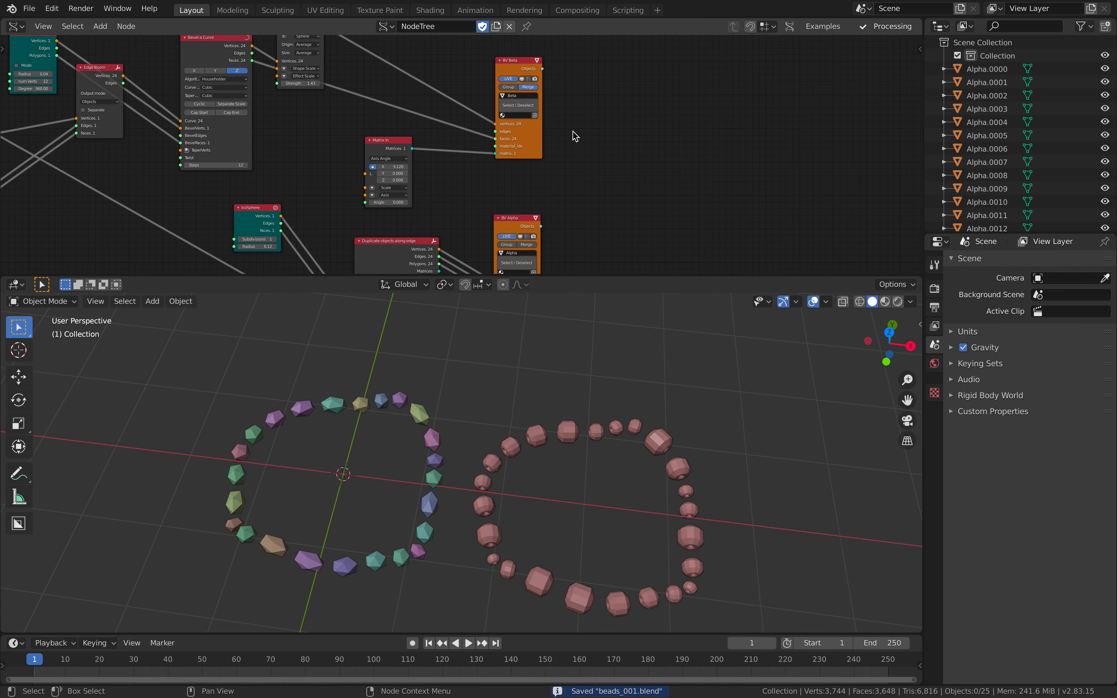
{"action": "left_click", "coordinate": [528, 245]}
{"action": "middle_click_drag", "start_coordinate": [595, 217], "coordinate": [589, 174]}
{"action": "key", "text": "ctrl+s"}
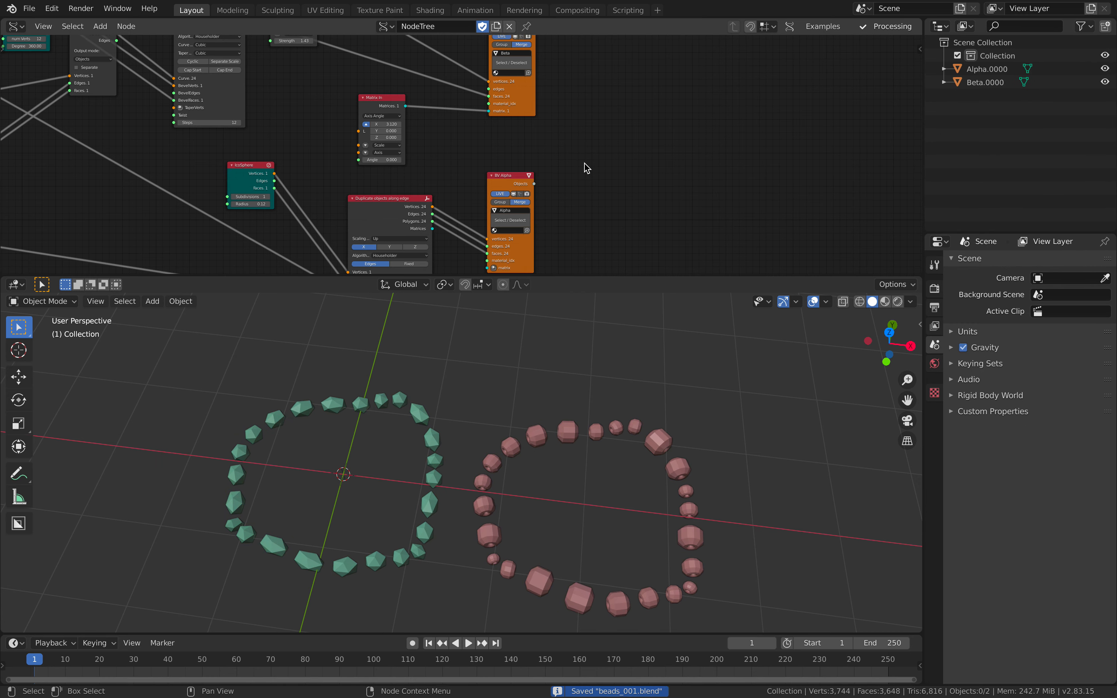
{"action": "key", "text": "alt+space"}
{"action": "type", "text": "polyli"}
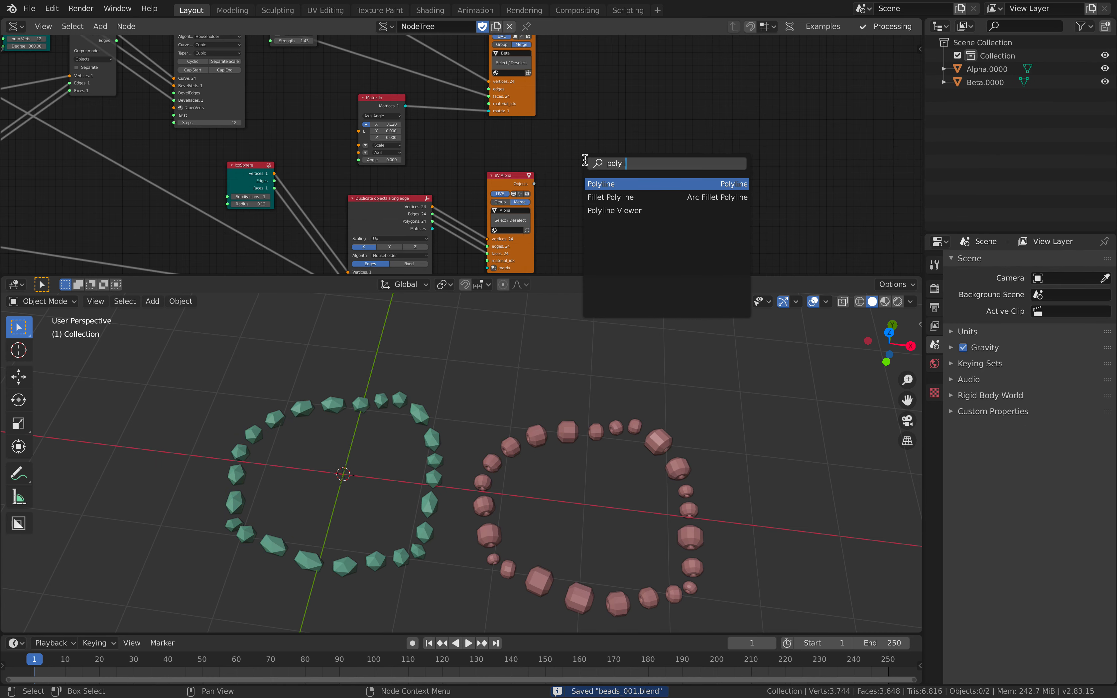
{"action": "key", "text": "Return"}
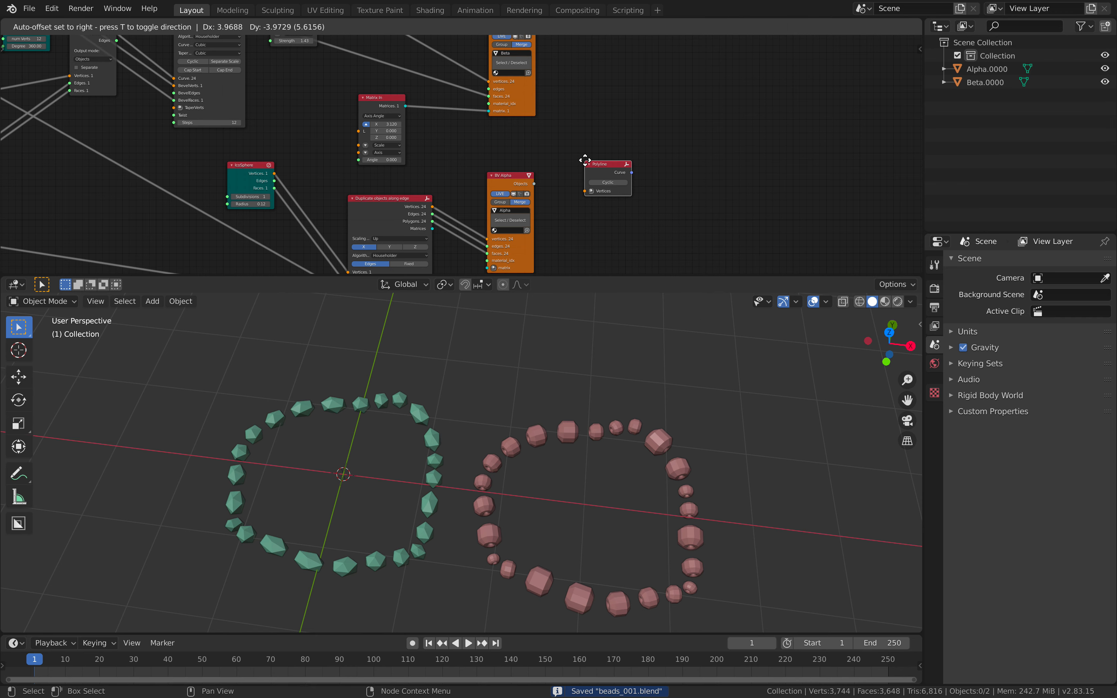
{"action": "left_click", "coordinate": [592, 151]}
{"action": "key", "text": "x"}
Add a Polyline Viewer node beyond the two mesh viewers and save the file
{"action": "key", "text": "alt+space"}
{"action": "type", "text": "polyli"}
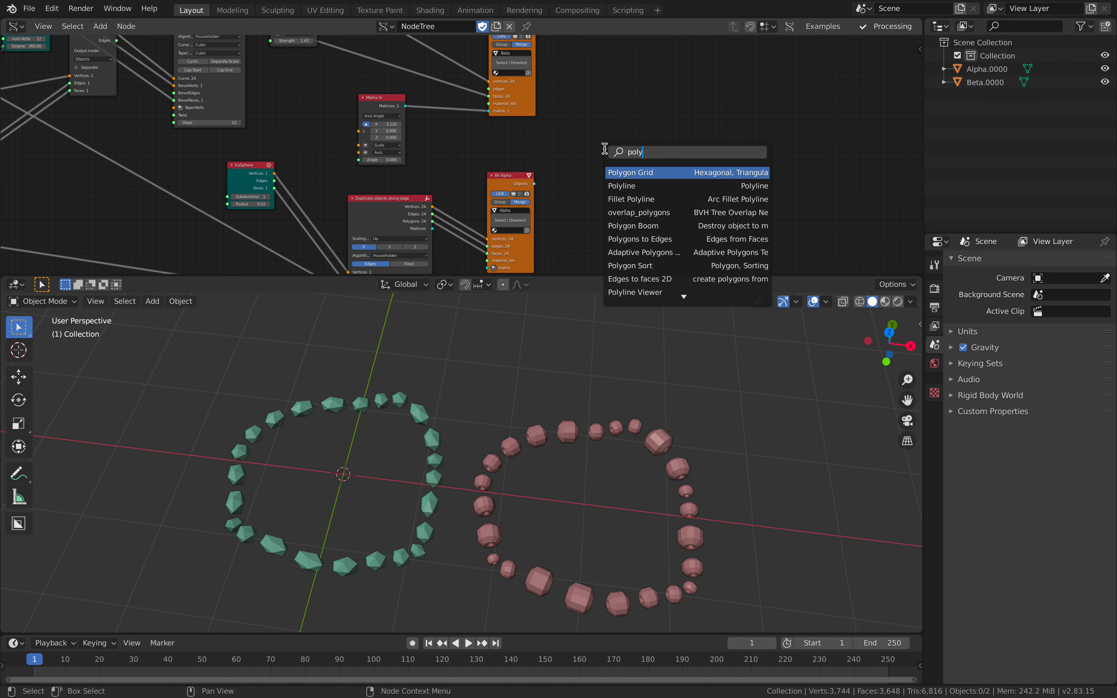
{"action": "key", "text": "Down"}
{"action": "key", "text": "Down"}
{"action": "key", "text": "Return"}
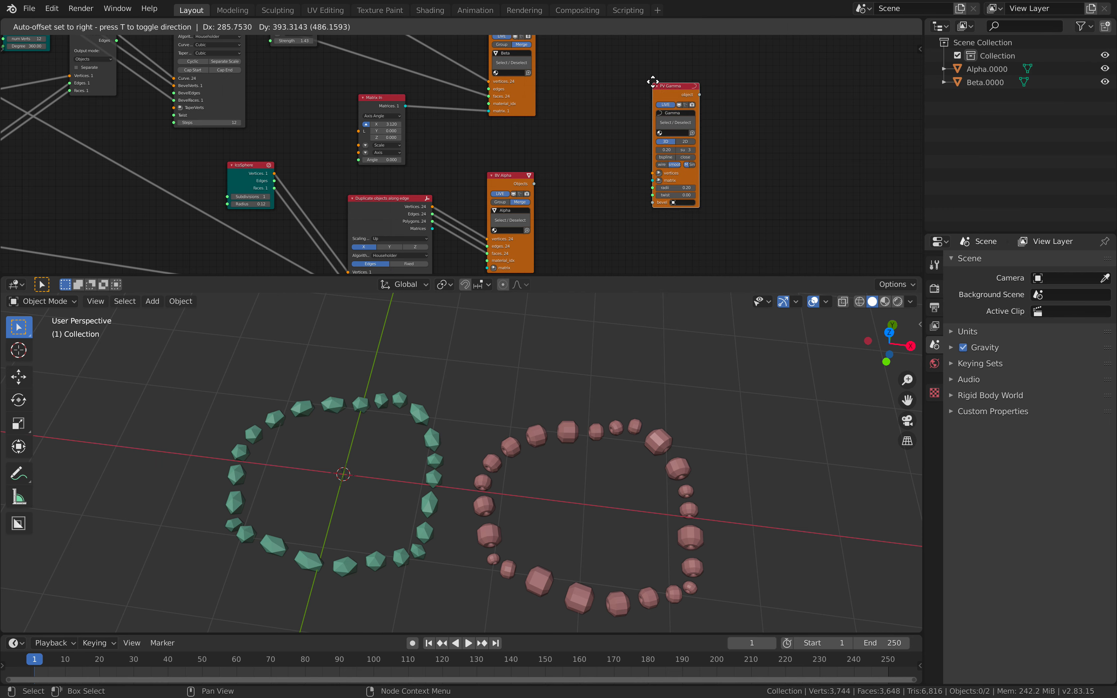
{"action": "left_click", "coordinate": [655, 82]}
{"action": "scroll", "coordinate": [636, 137], "scroll_direction": "down", "scroll_amount": 3}
{"action": "key", "text": "ctrl+s"}
Connect the Vertices output of Noise Displace to the vertices input of the Polyline Viewer
{"action": "middle_click_drag", "start_coordinate": [632, 145], "coordinate": [706, 130]}
{"action": "scroll", "coordinate": [692, 134], "scroll_direction": "down", "scroll_amount": 2}
{"action": "middle_click_drag", "start_coordinate": [533, 159], "coordinate": [586, 131]}
{"action": "scroll", "coordinate": [497, 162], "scroll_direction": "up", "scroll_amount": 1}
{"action": "scroll", "coordinate": [242, 197], "scroll_direction": "up", "scroll_amount": 3}
{"action": "scroll", "coordinate": [196, 83], "scroll_direction": "down", "scroll_amount": 1}
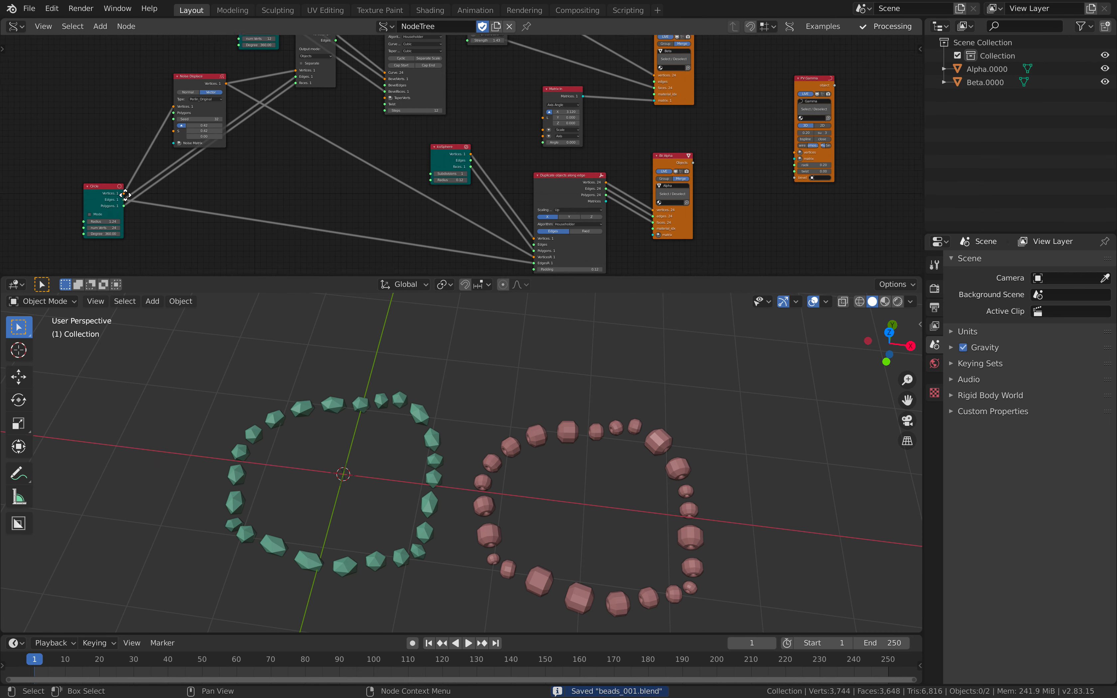
{"action": "middle_click_drag", "start_coordinate": [177, 103], "coordinate": [144, 100]}
{"action": "left_click_drag", "start_coordinate": [159, 74], "coordinate": [763, 149]}
Set the radii of the Polyline Viewer to 0.07 and save the file
{"action": "middle_click_drag", "start_coordinate": [554, 395], "coordinate": [556, 436]}
{"action": "middle_click_drag", "start_coordinate": [434, 467], "coordinate": [484, 455], "text": "shift"}
{"action": "middle_click_drag", "start_coordinate": [769, 170], "coordinate": [612, 160]}
{"action": "scroll", "coordinate": [611, 160], "scroll_direction": "up", "scroll_amount": 5}
{"action": "scroll", "coordinate": [612, 160], "scroll_direction": "up", "scroll_amount": 1}
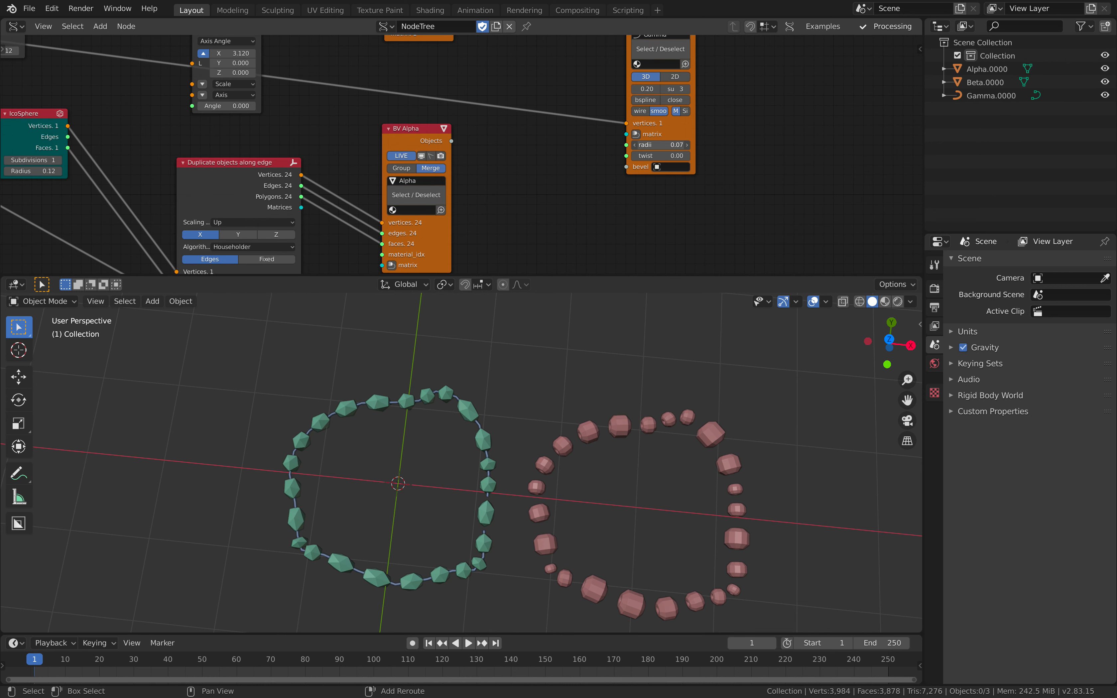
{"action": "middle_click_drag", "start_coordinate": [484, 377], "coordinate": [522, 388]}
{"action": "key", "text": "ctrl+s"}
{"action": "middle_click_drag", "start_coordinate": [578, 201], "coordinate": [549, 213]}
{"action": "left_click_drag", "start_coordinate": [644, 145], "coordinate": [662, 145]}
Move the Polyline Viewer node farther away from the BV Alpha node
{"action": "middle_click_drag", "start_coordinate": [556, 181], "coordinate": [583, 199]}
{"action": "scroll", "coordinate": [579, 209], "scroll_direction": "down", "scroll_amount": 1}
{"action": "left_click_drag", "start_coordinate": [669, 163], "coordinate": [733, 140]}
{"action": "middle_click_drag", "start_coordinate": [598, 393], "coordinate": [585, 413]}
{"action": "left_click", "coordinate": [586, 414]}
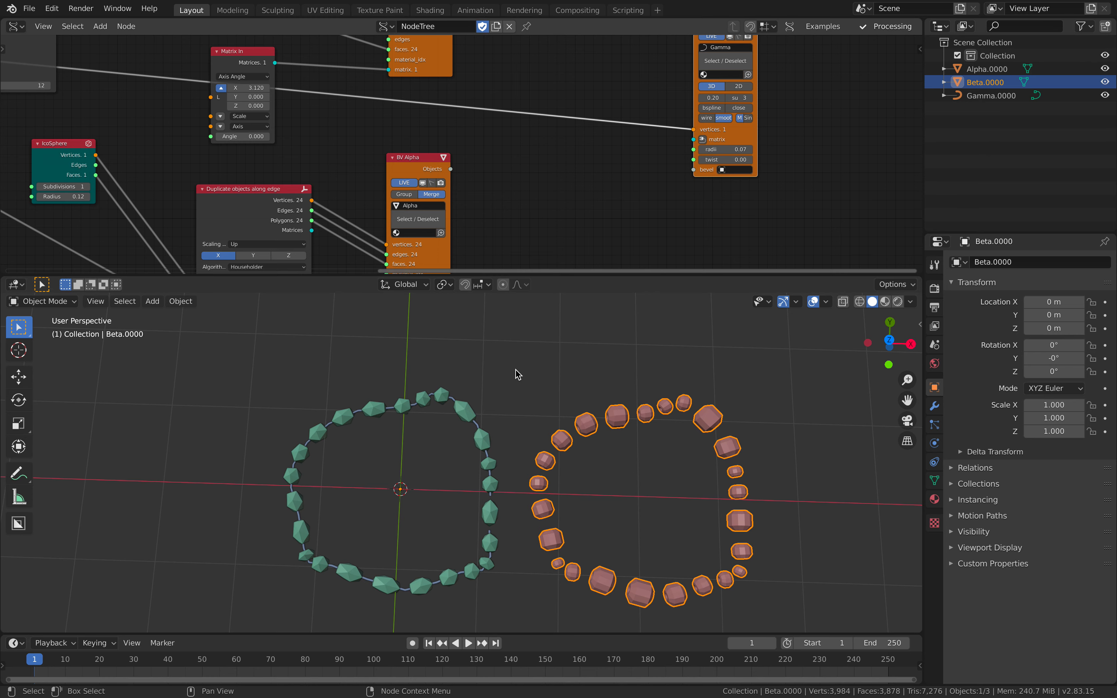
{"action": "mouse_move", "coordinate": [516, 374]}
{"action": "middle_mouse_down"}
{"action": "mouse_move", "coordinate": [559, 388]}
{"action": "mouse_move", "coordinate": [500, 364]}
{"action": "middle_mouse_up"}
{"action": "left_click", "coordinate": [502, 377]}
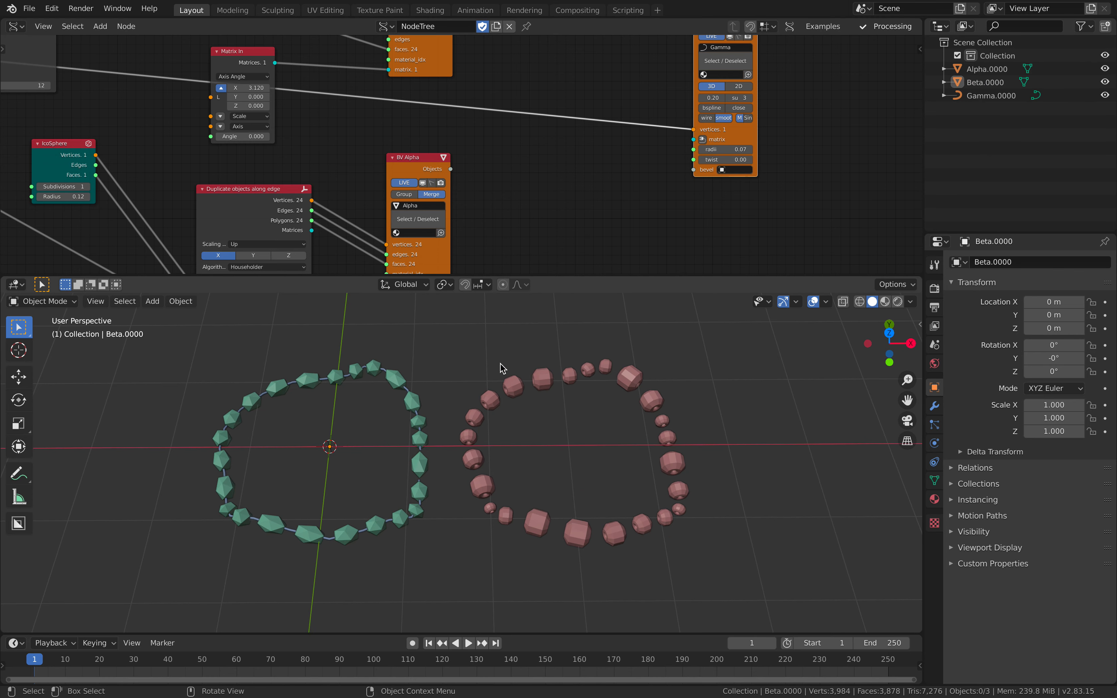